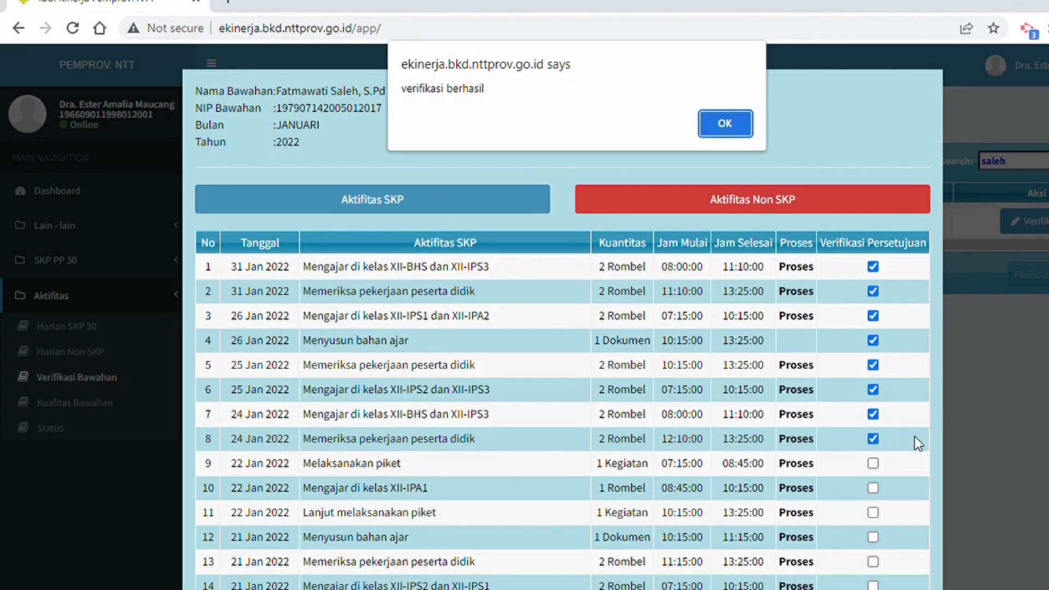
# Approve the subordinate's SKP activities 9 to 13, dated 22 and 21 January 2022.
pyautogui.press('Return')
pyautogui.scroll(-2, 917, 434)
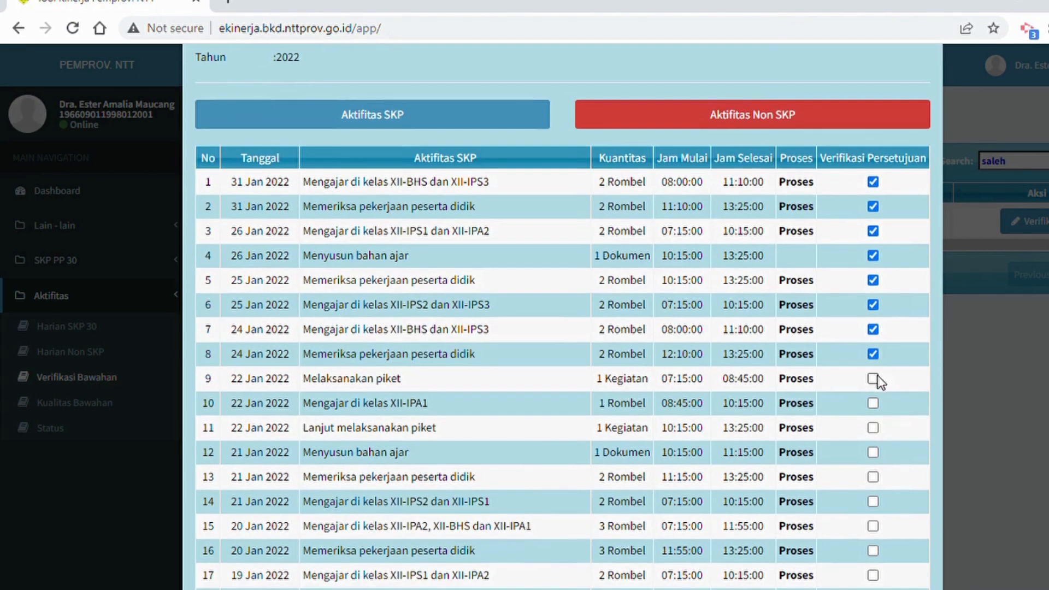
pyautogui.click(874, 378)
pyautogui.press('Return')
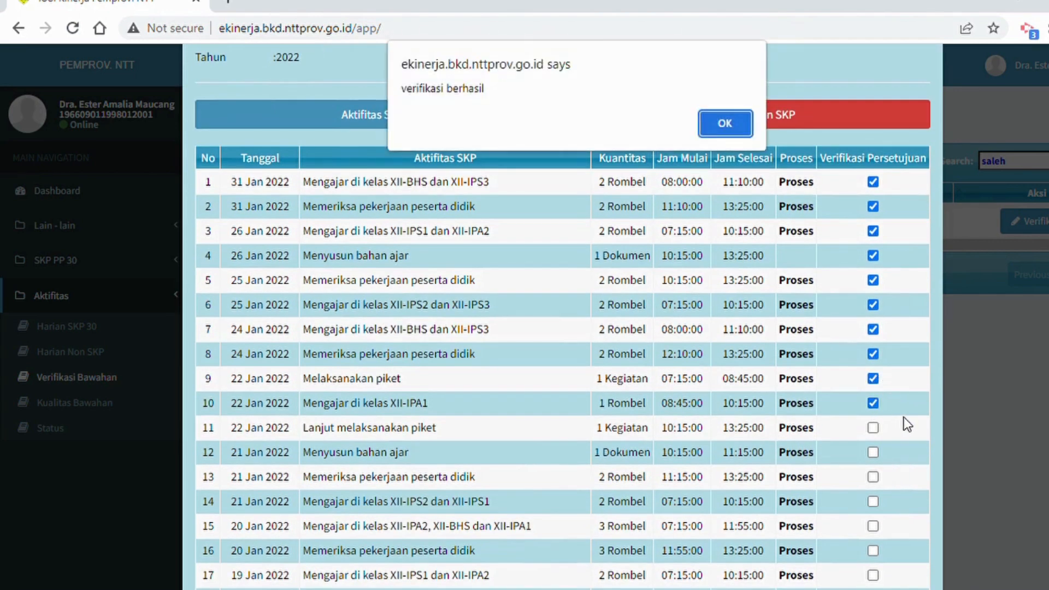
pyautogui.press('Return')
pyautogui.click(874, 427)
pyautogui.press('Return')
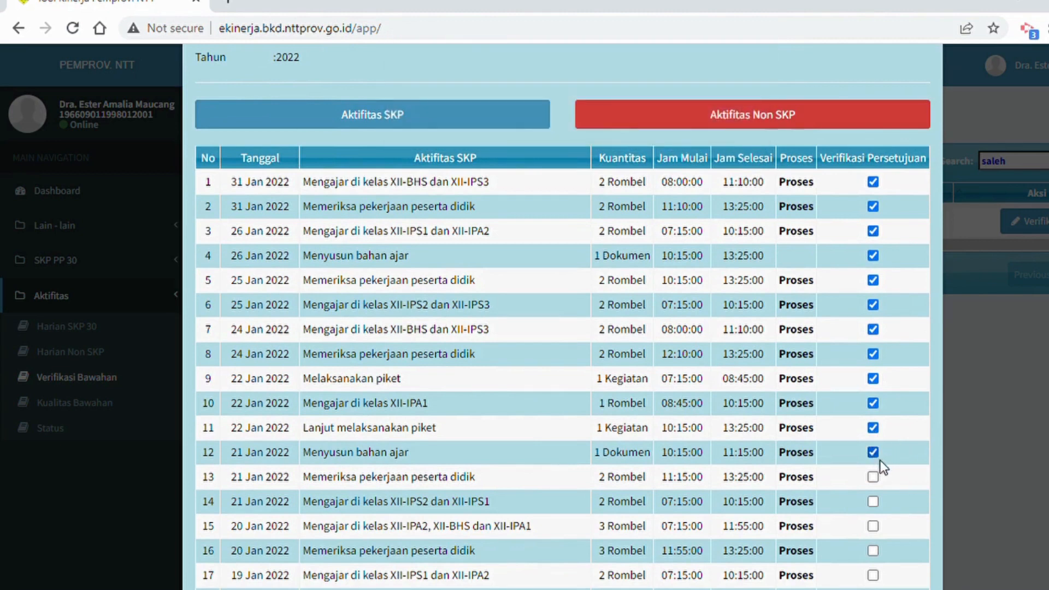
pyautogui.press('Return')
# Approve further SKP activities down the list, starting with numbers 14 and 15 dated 21 and 20 January 2022.
pyautogui.press('Return')
pyautogui.scroll(-1, 900, 484)
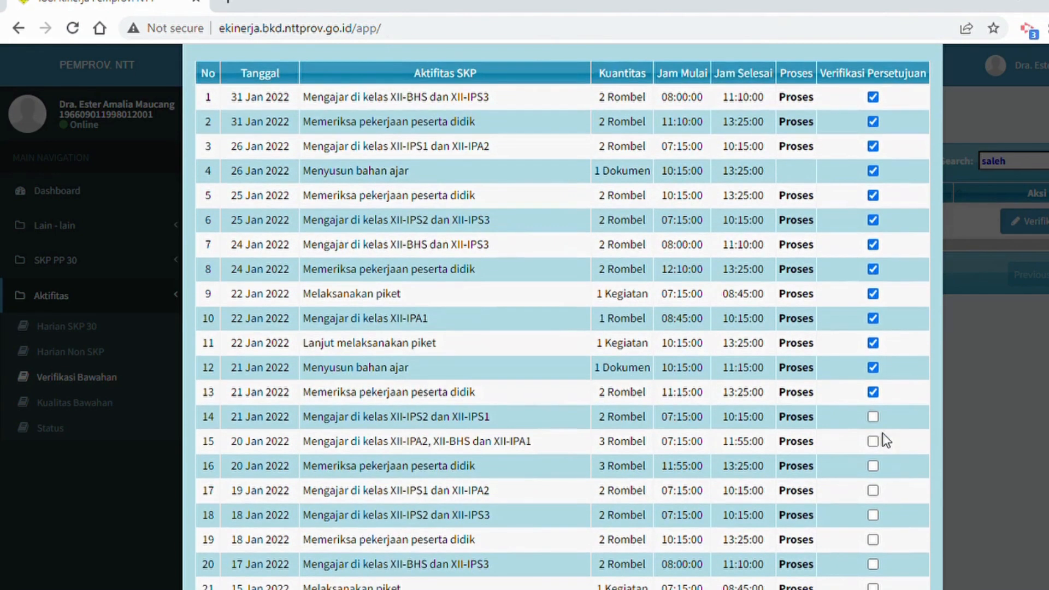
pyautogui.click(873, 417)
pyautogui.press('Return')
pyautogui.click(874, 441)
pyautogui.press('Return')
pyautogui.press('Return')
pyautogui.scroll(-1, 896, 486)
pyautogui.click(874, 430)
pyautogui.press('Return')
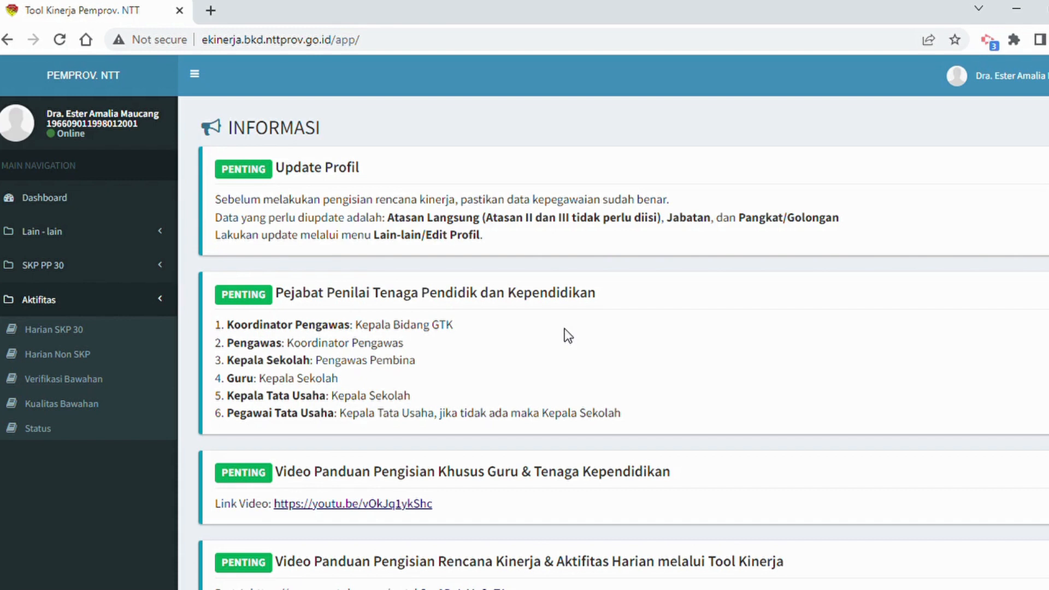
# Open the Verifikasi Bawahan page for verifying subordinates' activities.
pyautogui.click(62, 303)
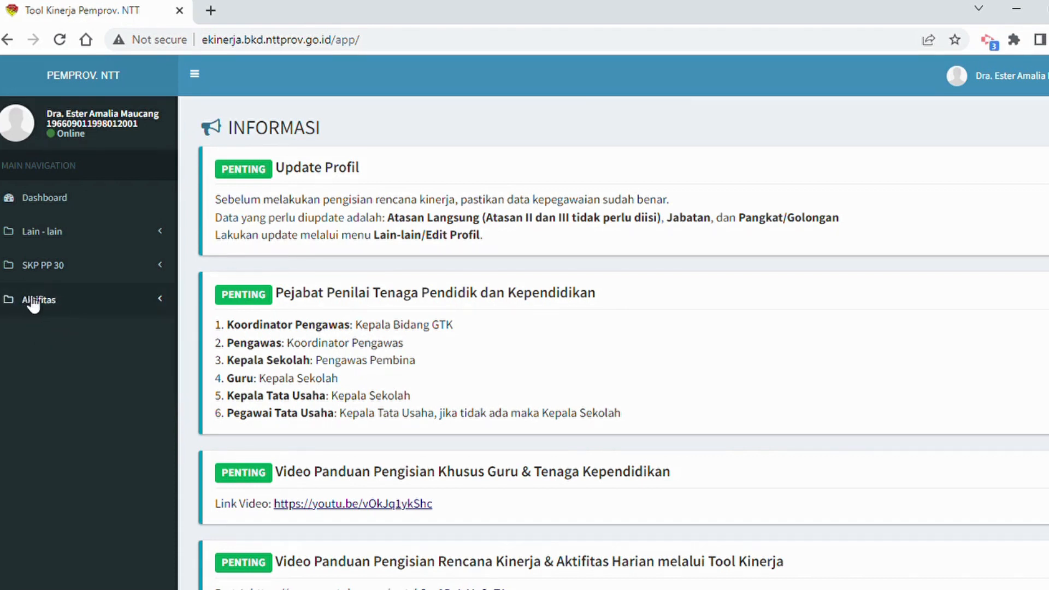
pyautogui.click(54, 302)
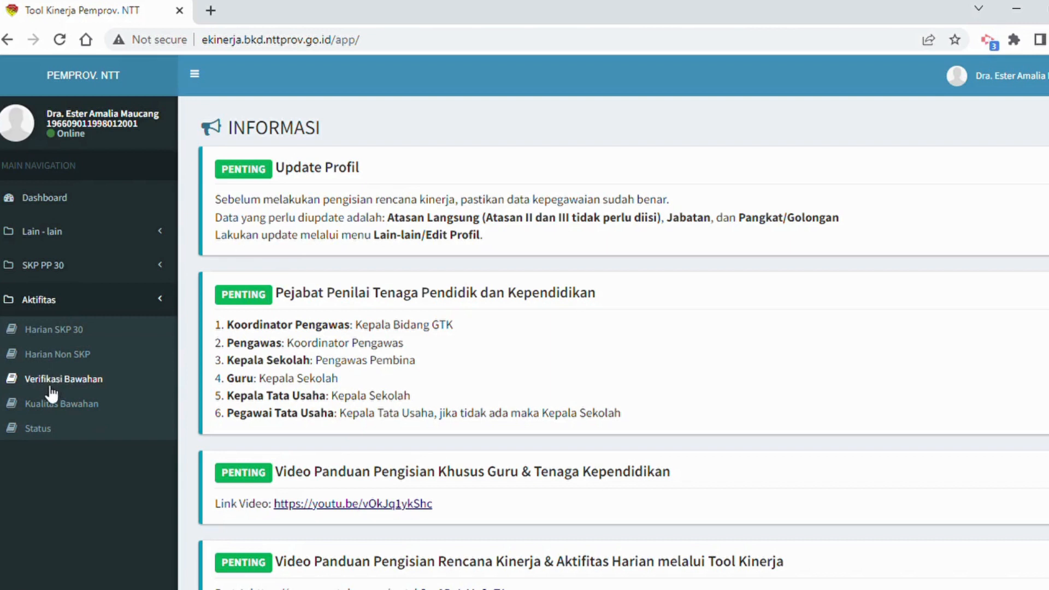
pyautogui.click(62, 383)
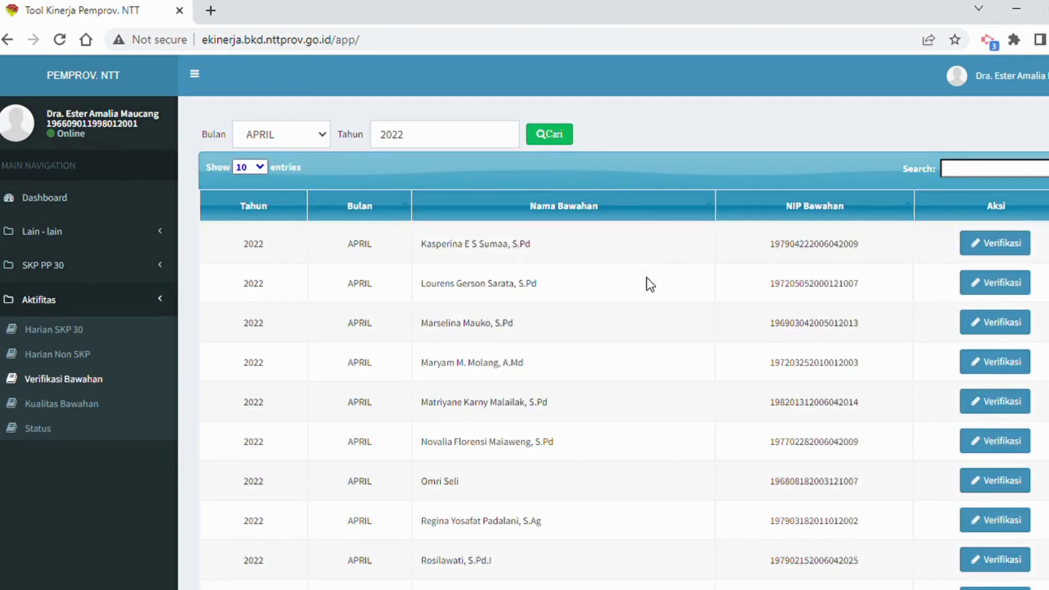
# Filter the subordinate list to the month JANUARI of the year 2022.
pyautogui.scroll(-3, 645, 270)
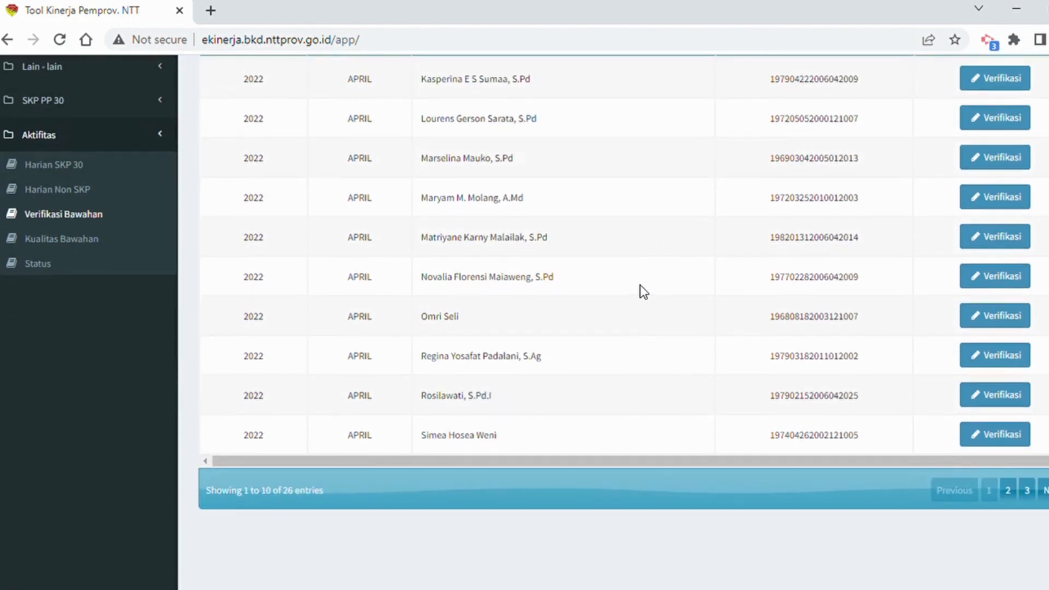
pyautogui.scroll(3, 640, 284)
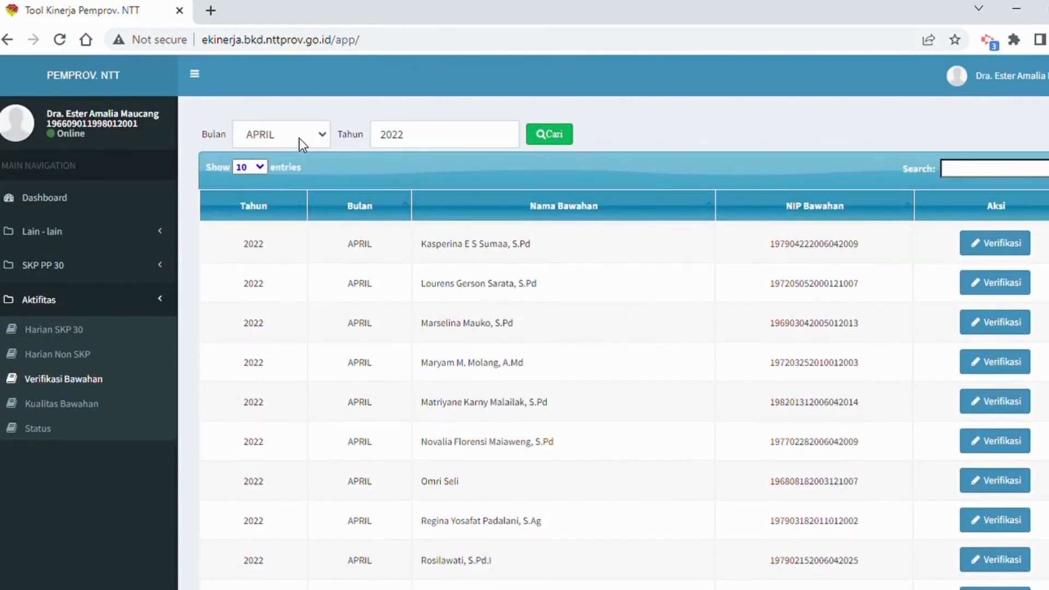
pyautogui.click(323, 137)
pyautogui.click(287, 158)
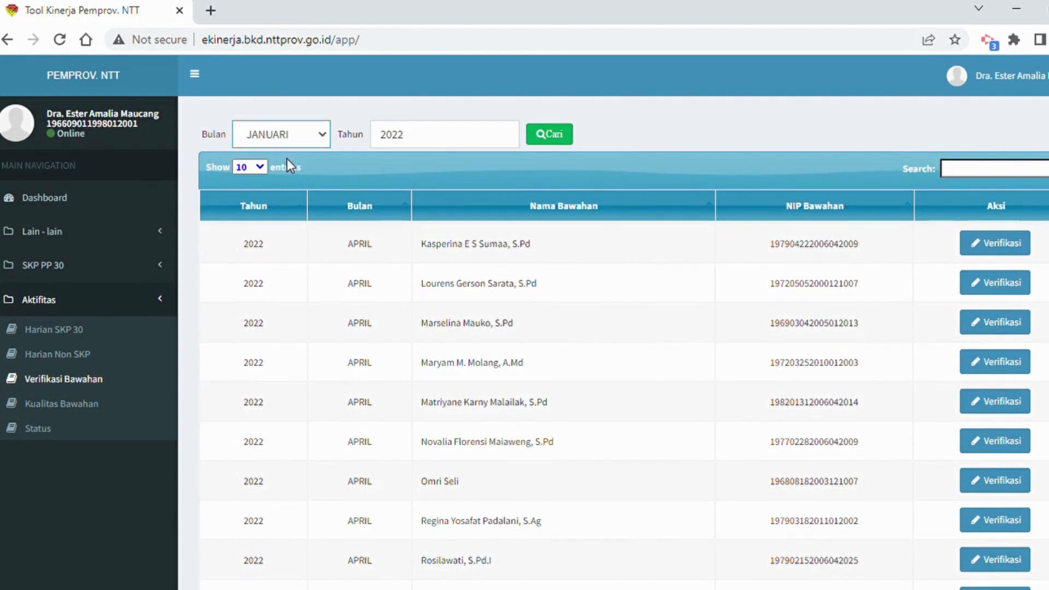
pyautogui.click(563, 137)
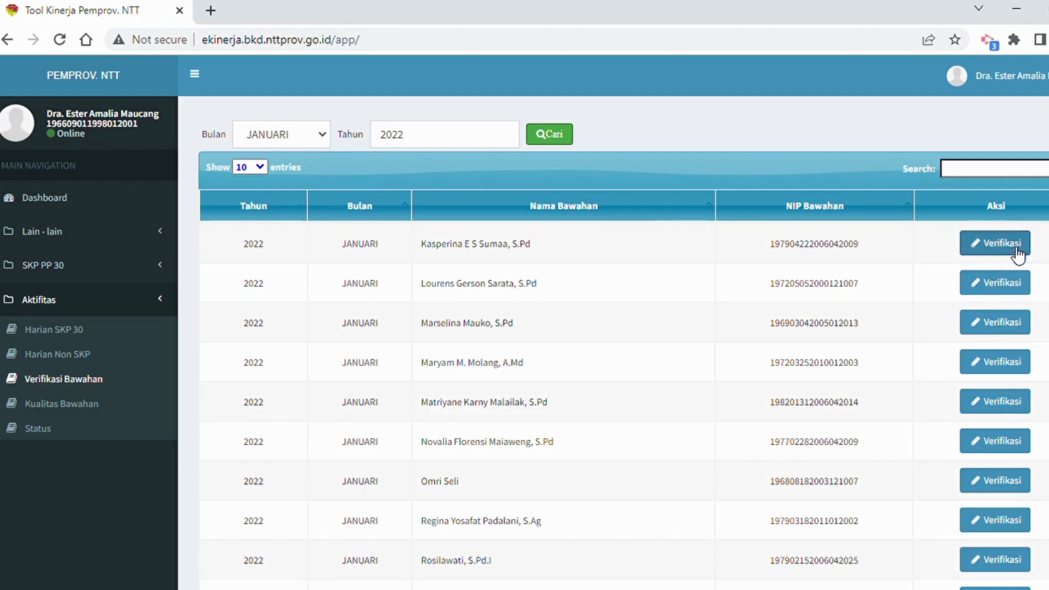
# Look through the first two pages of the January 2022 subordinate list and return to page 1.
pyautogui.scroll(-3, 1032, 425)
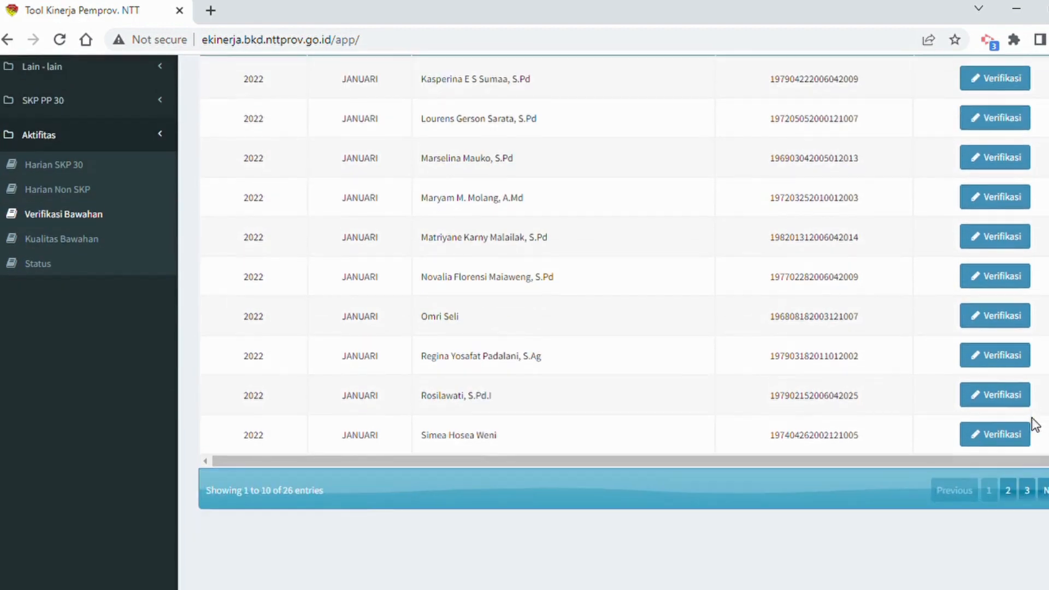
pyautogui.click(1008, 490)
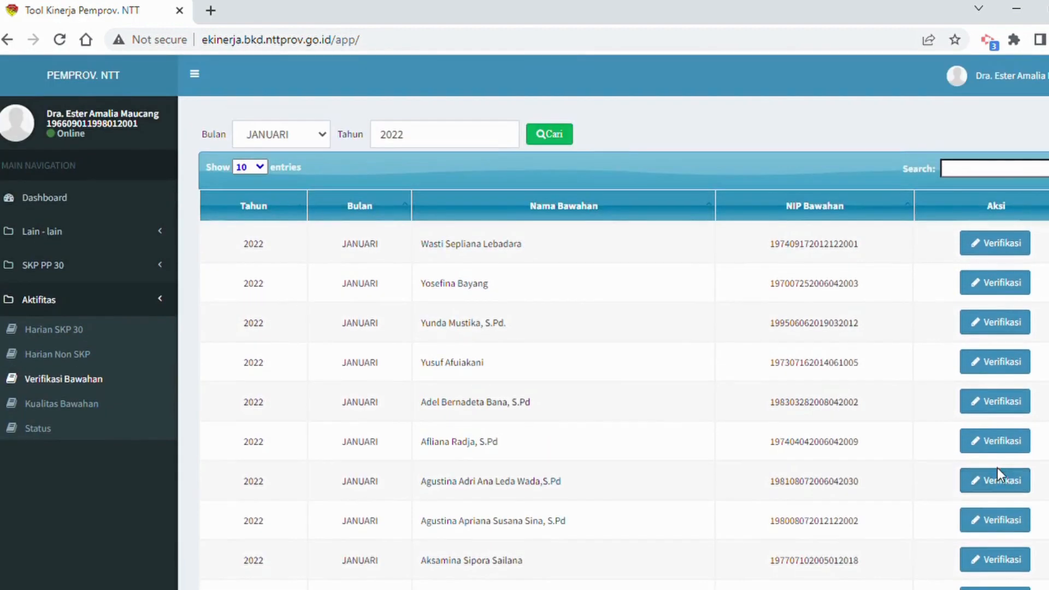
pyautogui.scroll(-1, 999, 463)
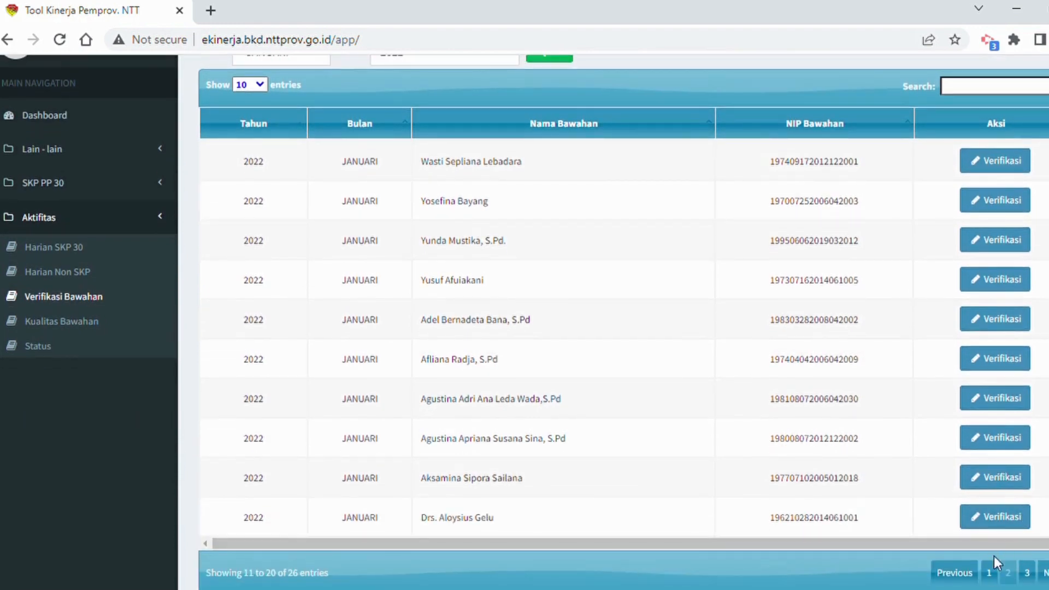
pyautogui.scroll(-1, 989, 522)
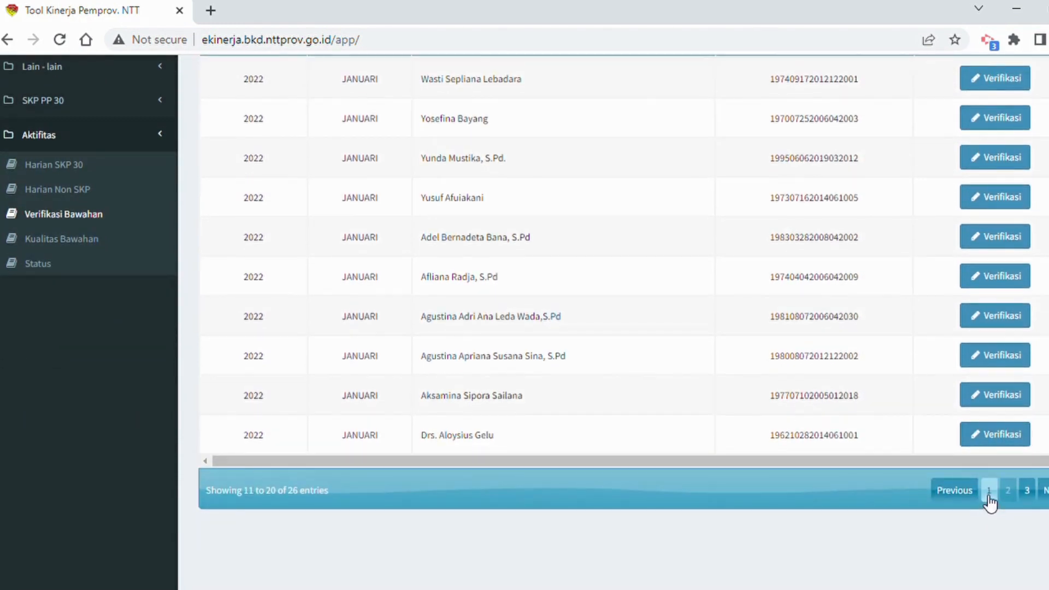
pyautogui.click(990, 491)
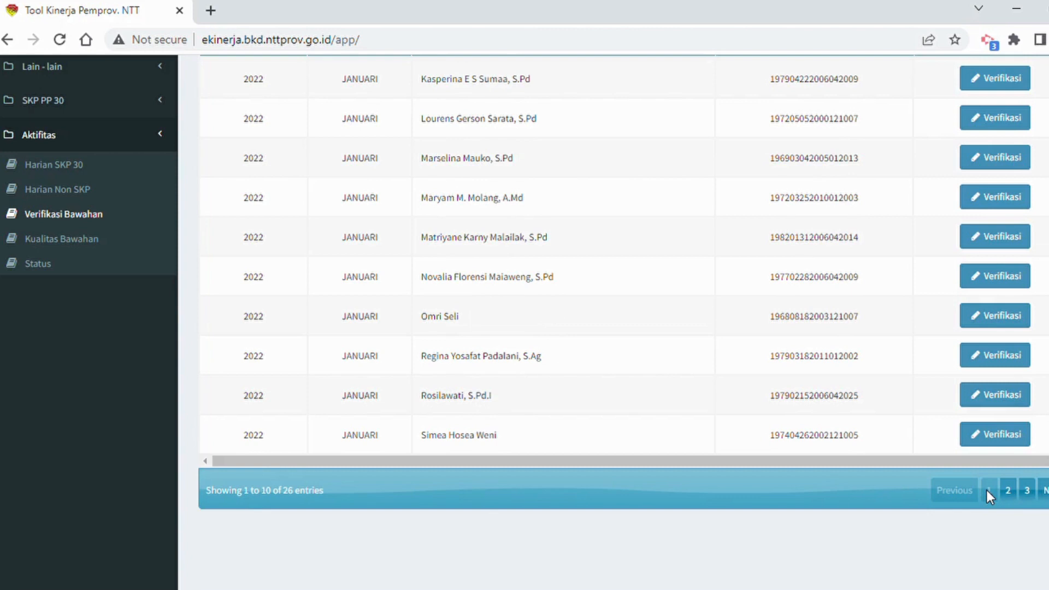
pyautogui.scroll(1, 880, 416)
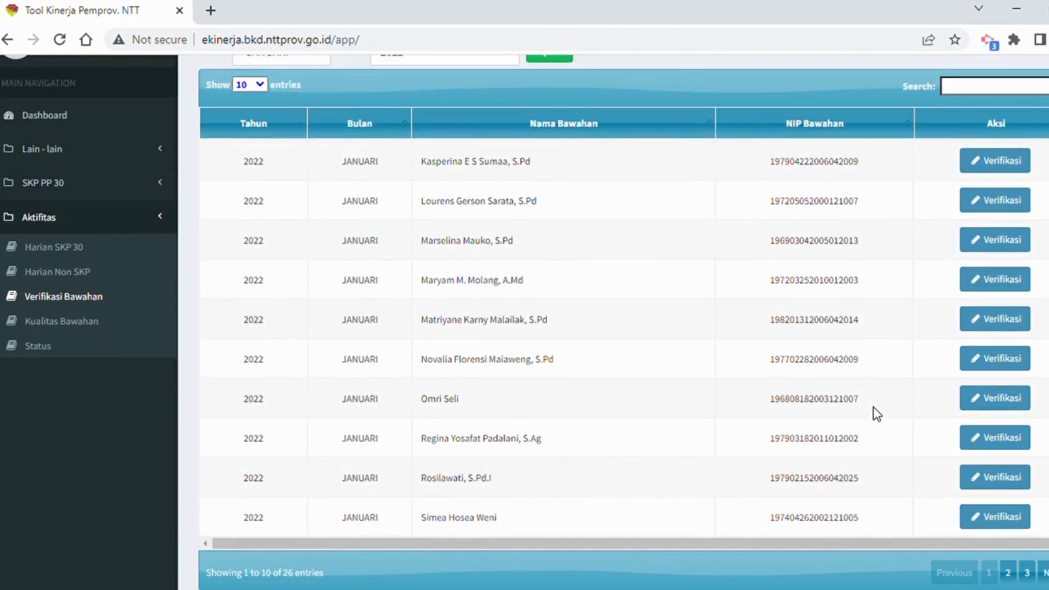
pyautogui.scroll(1, 874, 407)
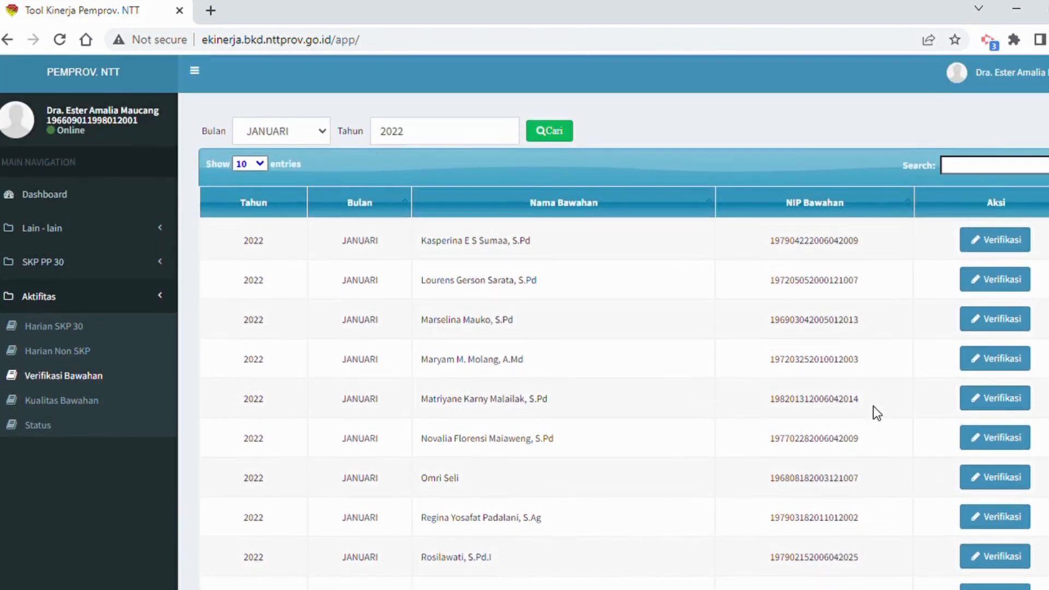
# Find the subordinate by surname and open the Aktifitas SKP list for verification.
pyautogui.click(980, 172)
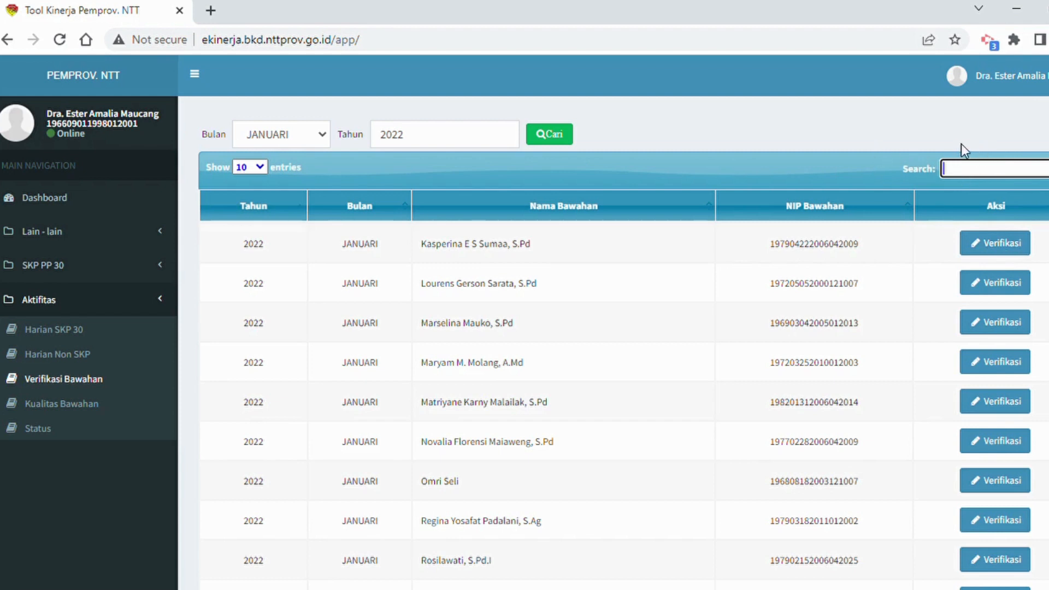
pyautogui.write('sal')
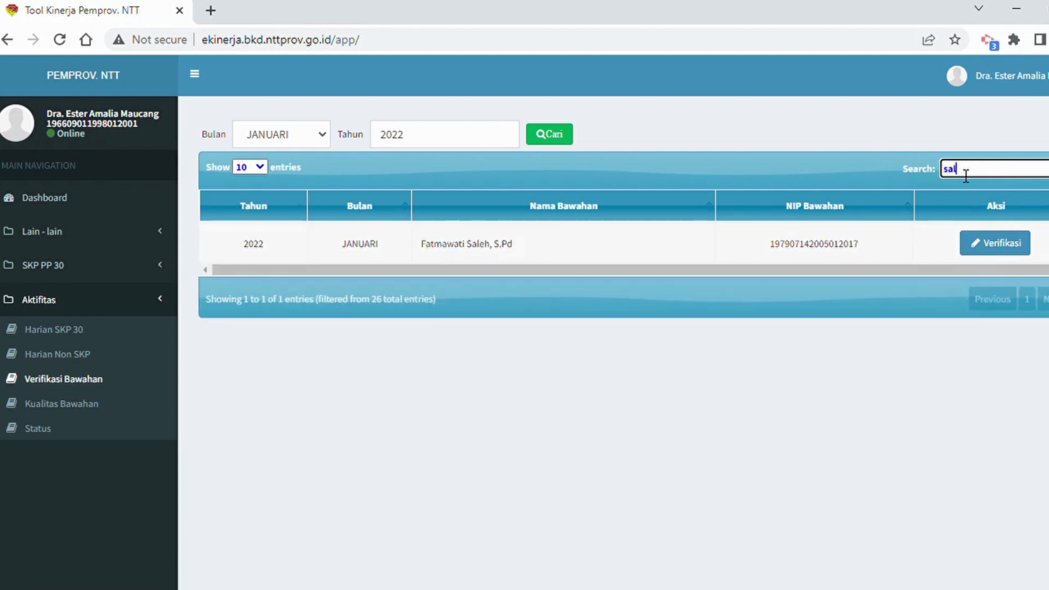
pyautogui.write('eh')
pyautogui.click(1010, 244)
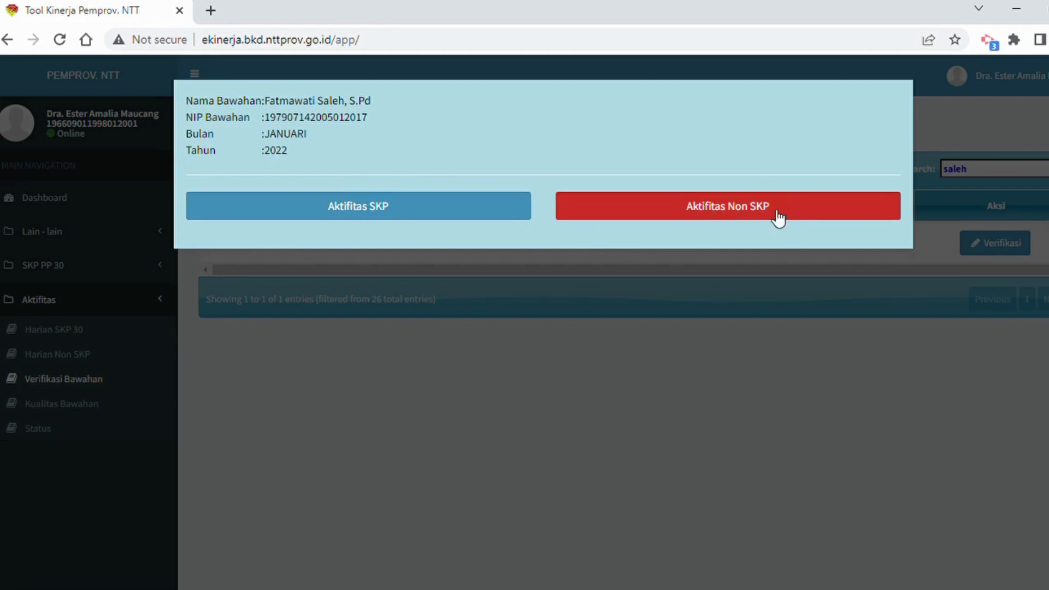
pyautogui.click(402, 209)
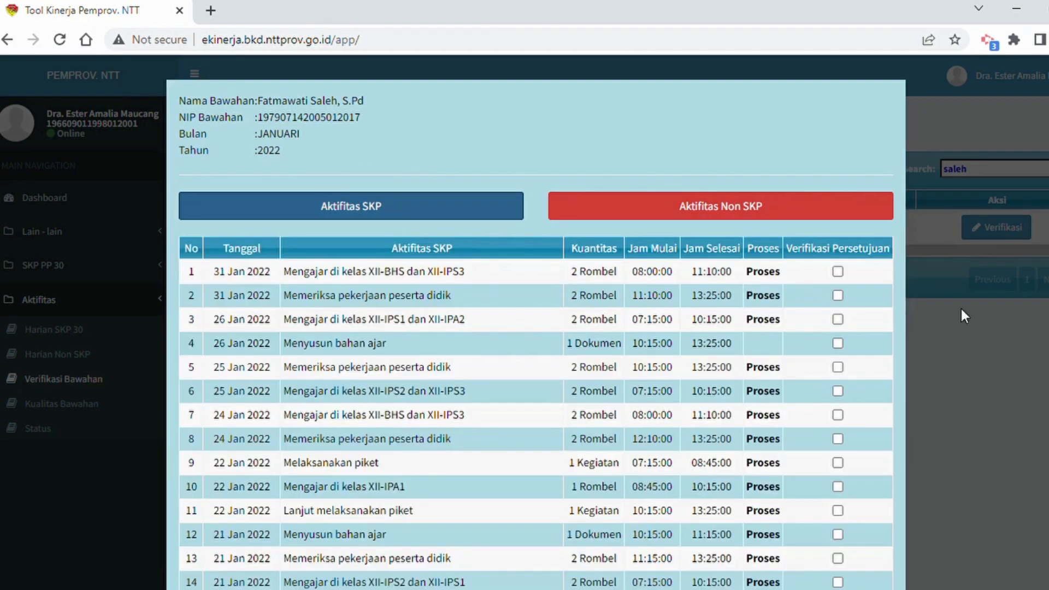
# Review the January SKP activity list and approve activities 1 to 4, dated 31 and 26 January 2022.
pyautogui.scroll(-10, 881, 294)
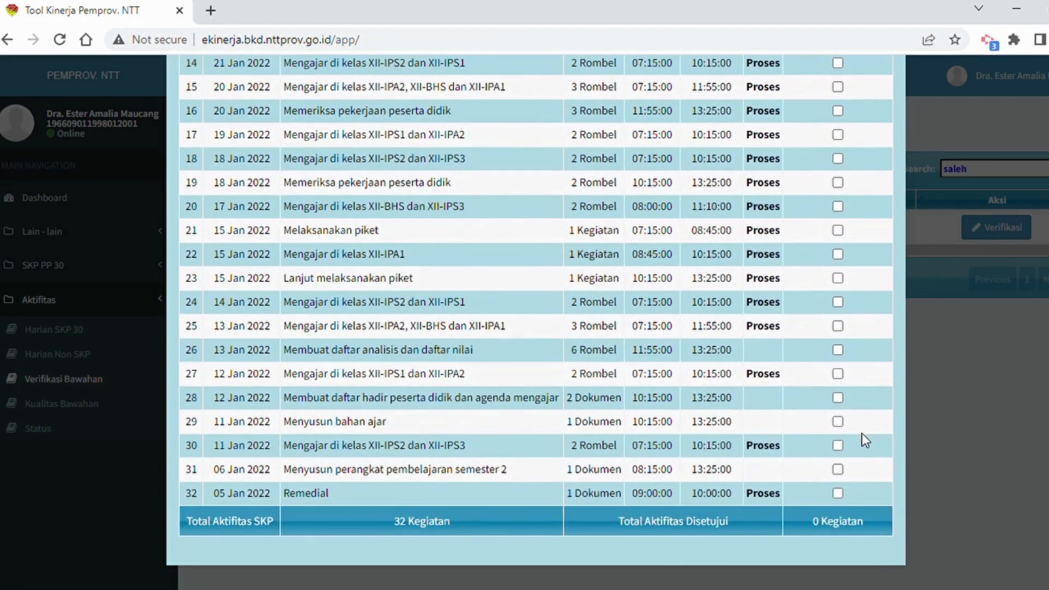
pyautogui.scroll(8, 854, 451)
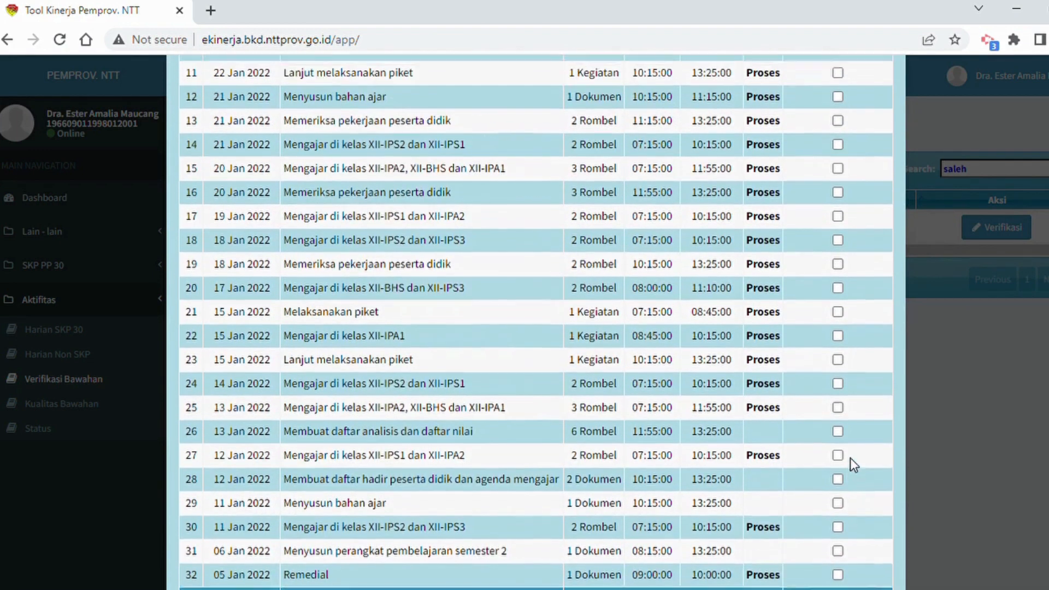
pyautogui.scroll(2, 853, 447)
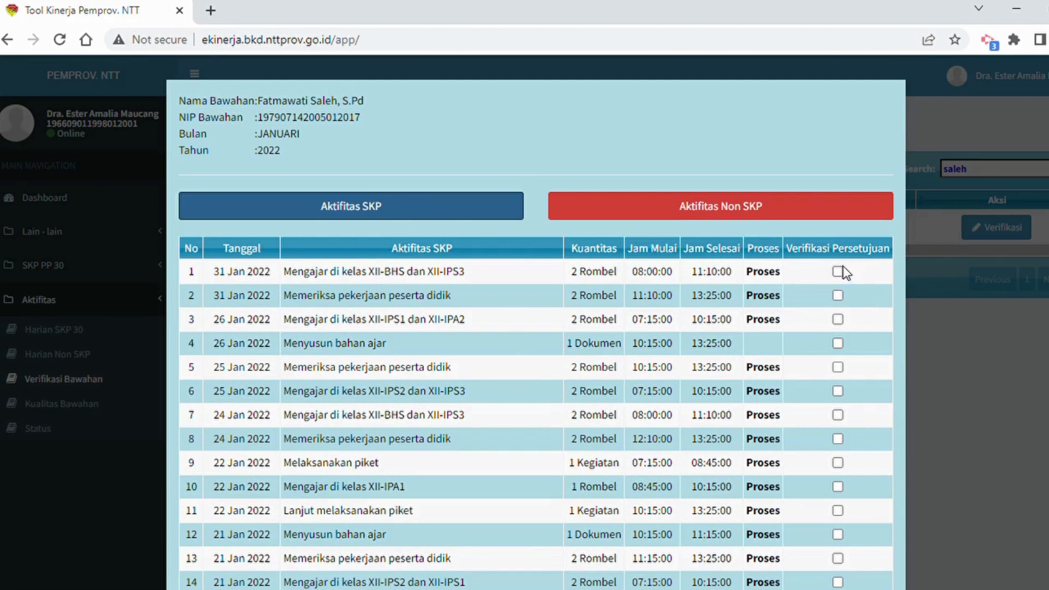
pyautogui.click(839, 270)
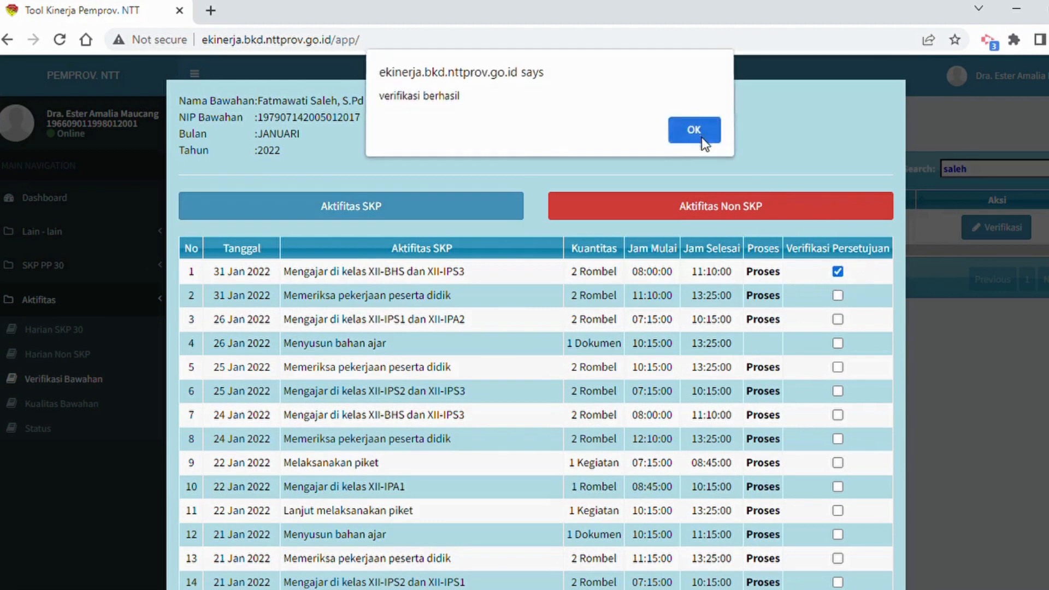
pyautogui.click(703, 142)
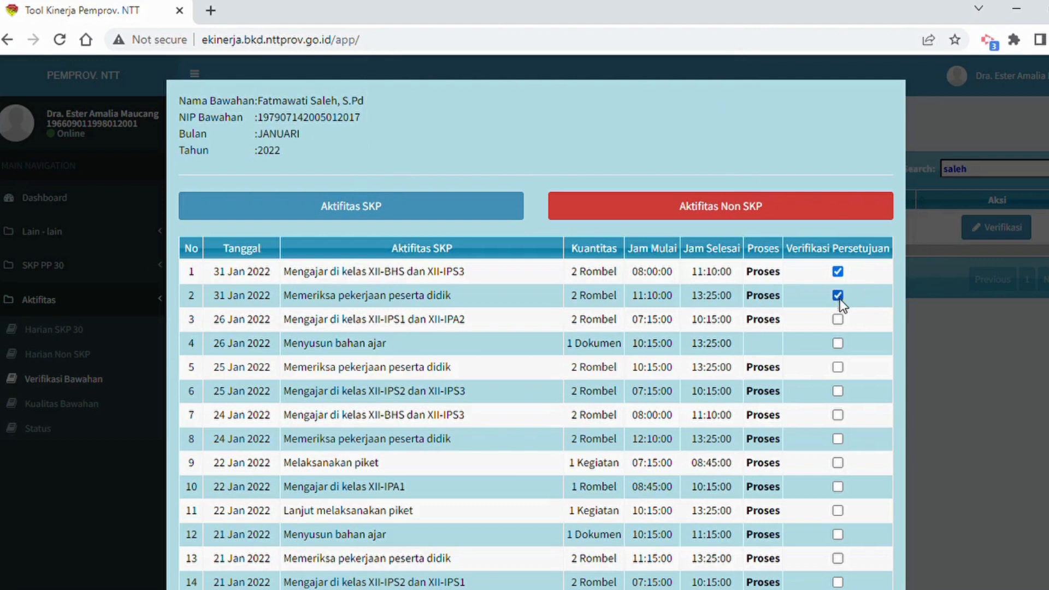
pyautogui.press('Return')
# Approve SKP activities 5 to 8, dated 25 and 24 January 2022.
pyautogui.press('Return')
pyautogui.press('Return')
pyautogui.click(838, 368)
pyautogui.press('Return')
pyautogui.click(839, 390)
pyautogui.press('Return')
pyautogui.press('Return')
pyautogui.press('Return')
# Approve SKP activities 9 to 11, dated 22 January 2022.
pyautogui.scroll(-2, 869, 415)
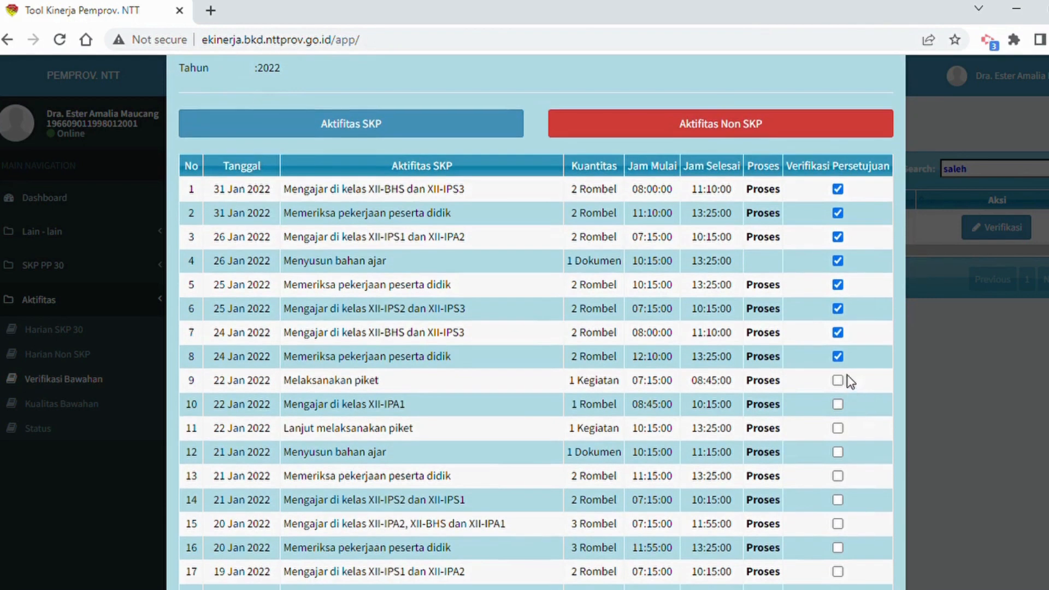
pyautogui.click(838, 381)
pyautogui.press('Return')
pyautogui.click(838, 404)
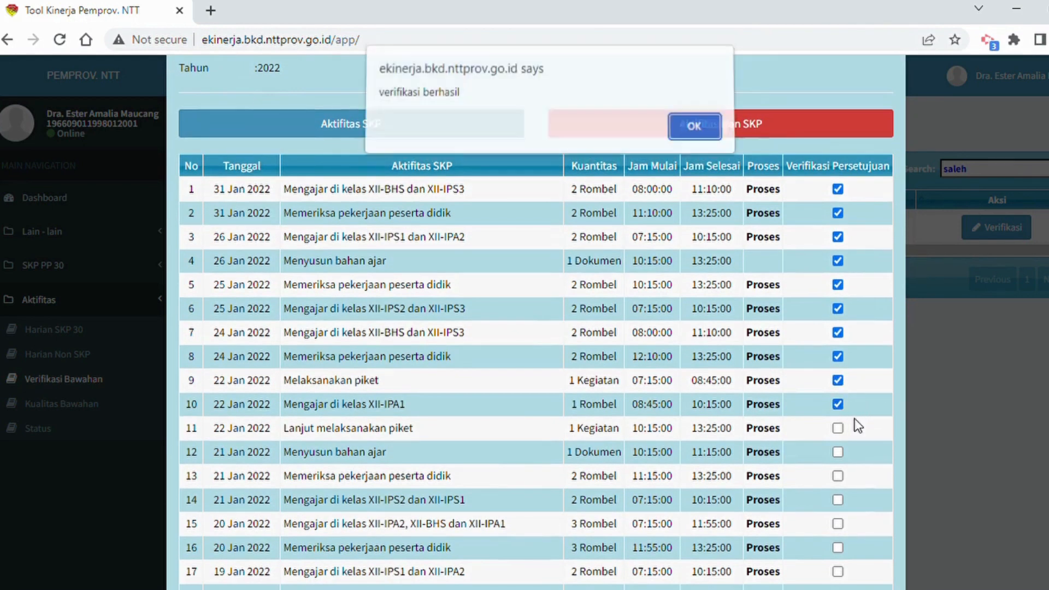
pyautogui.press('Return')
pyautogui.click(838, 428)
pyautogui.press('Return')
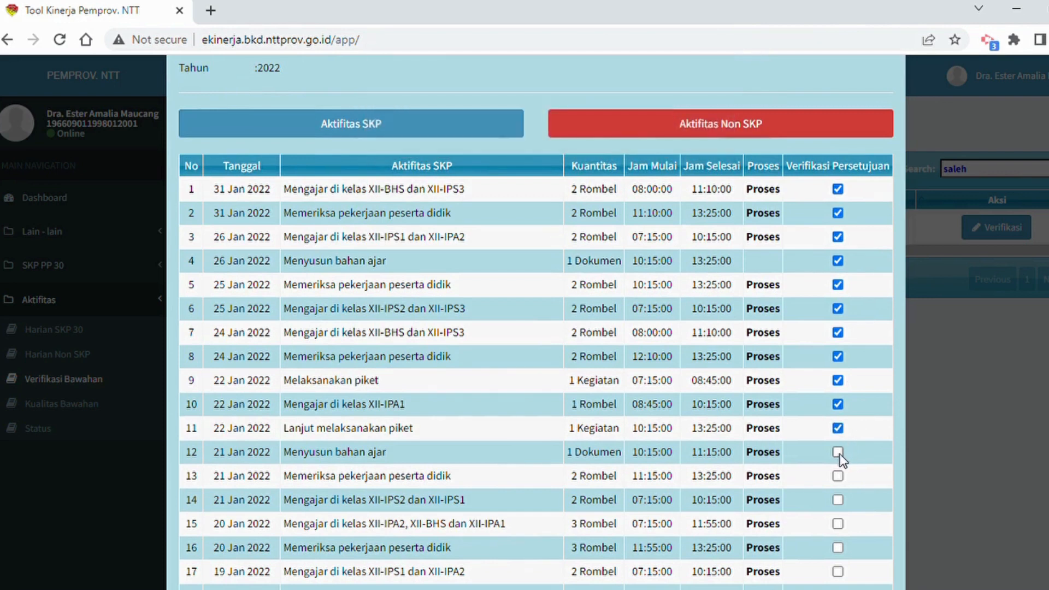
# Approve SKP activities 12 to 14, dated 21 January 2022.
pyautogui.click(838, 452)
pyautogui.press('Return')
pyautogui.click(837, 476)
pyautogui.press('Return')
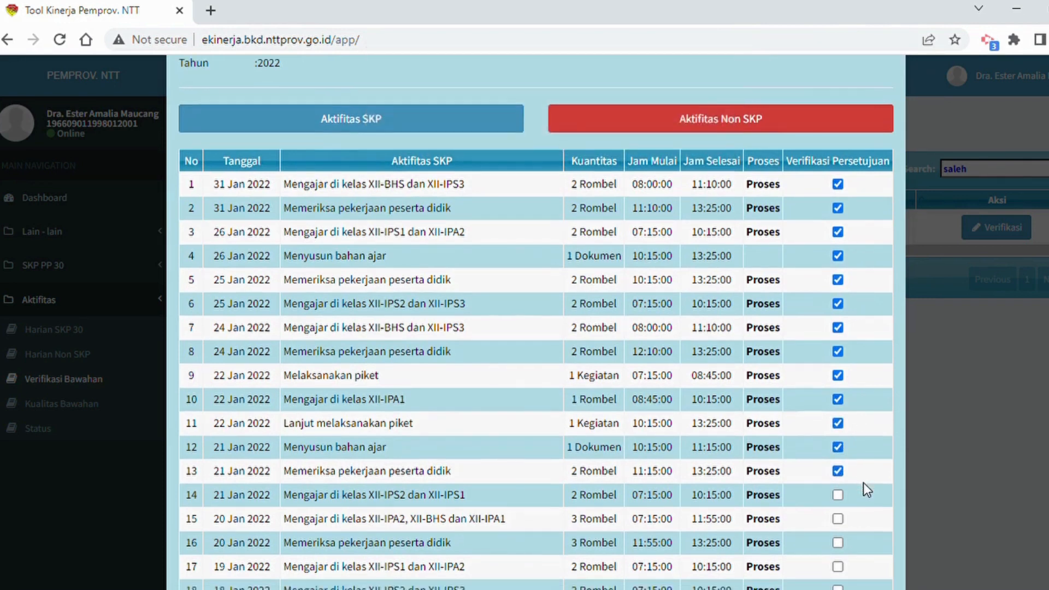
pyautogui.scroll(-2, 863, 483)
pyautogui.click(838, 417)
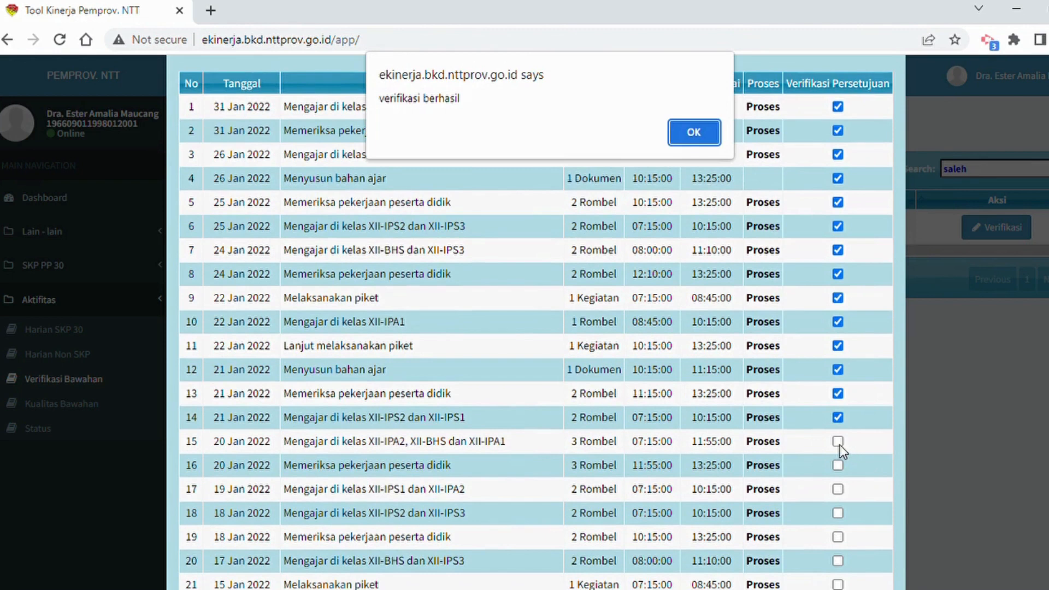
pyautogui.press('Return')
# Approve SKP activities 15 and 16, dated 20 January 2022.
pyautogui.click(839, 443)
pyautogui.click(838, 466)
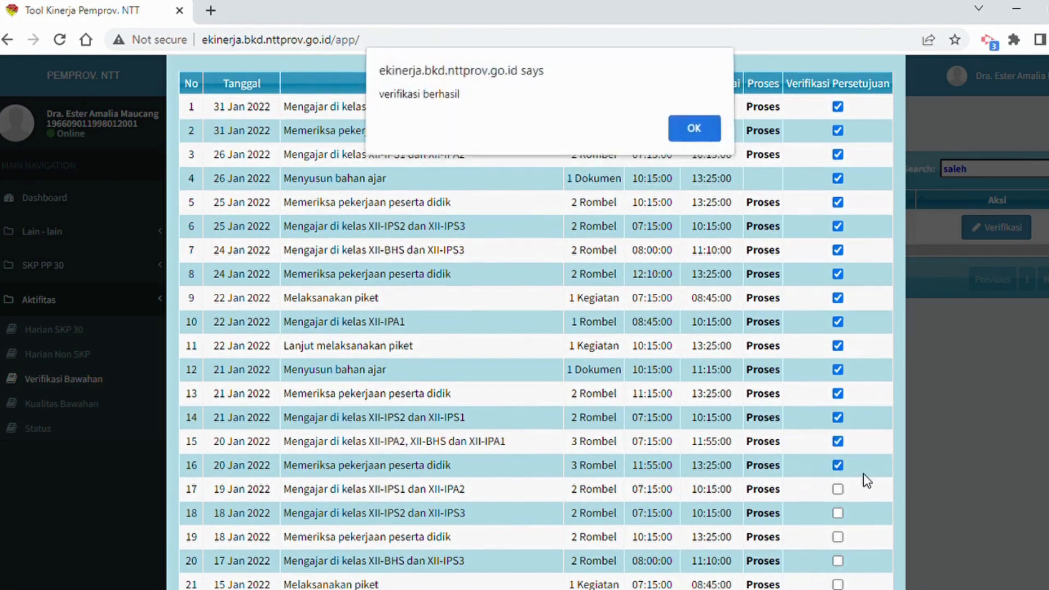
pyautogui.press('Return')
pyautogui.scroll(-2, 861, 481)
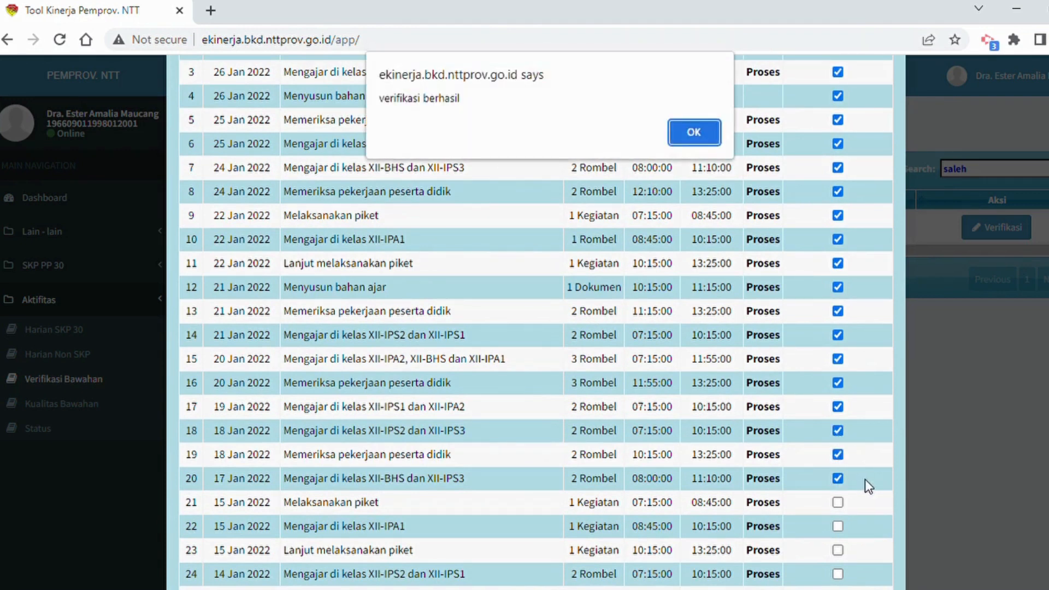
# Approve SKP activities 21 to 23, dated 15 January 2022.
pyautogui.press('Return')
pyautogui.scroll(-3, 857, 481)
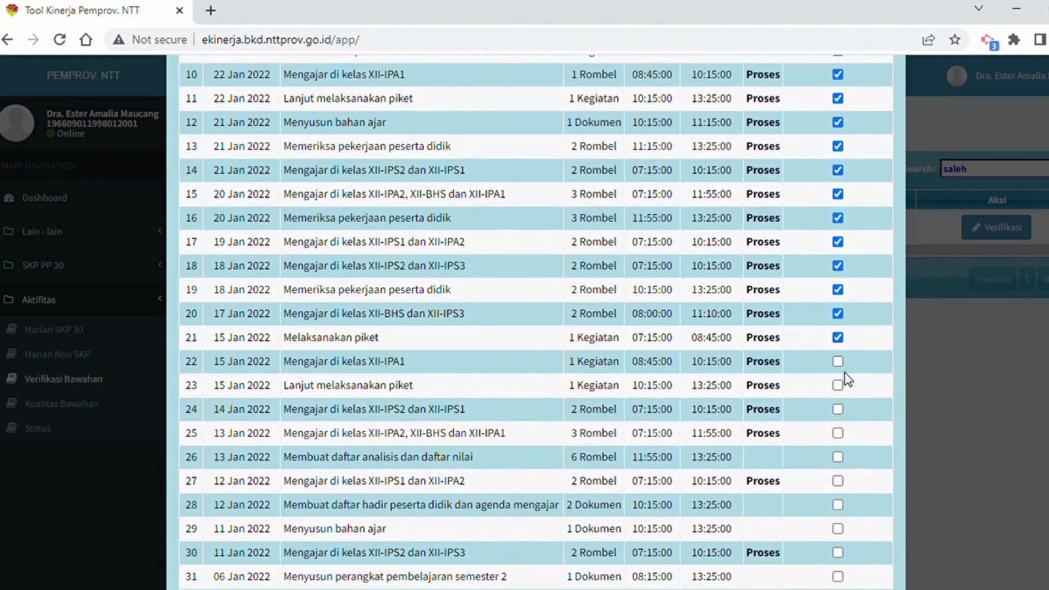
pyautogui.click(837, 362)
pyautogui.press('Return')
pyautogui.click(839, 386)
pyautogui.press('Return')
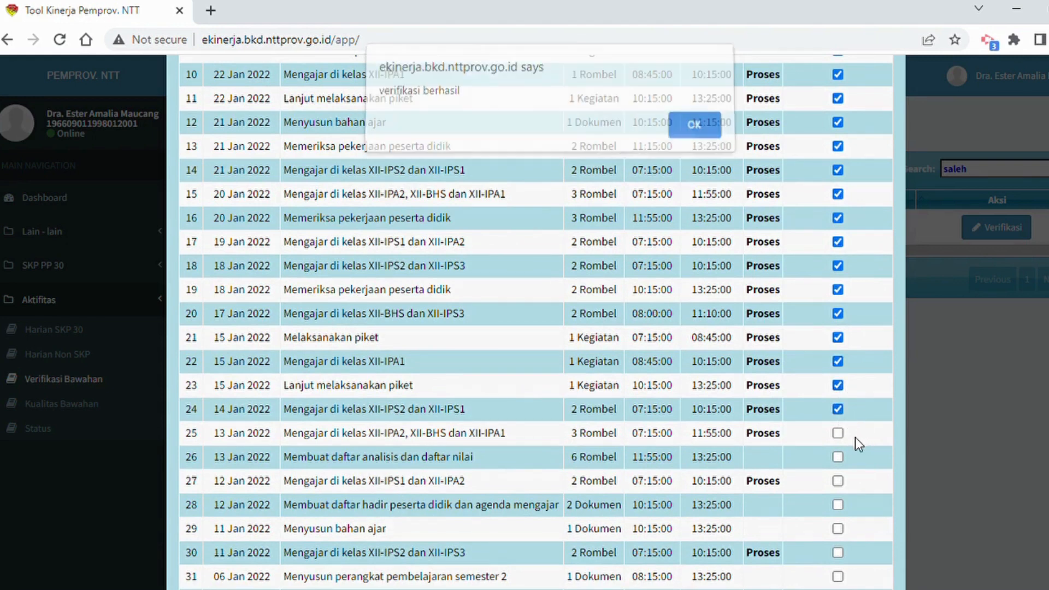
# Approve SKP activities 24 to 26, dated 14 and 13 January 2022.
pyautogui.press('Return')
pyautogui.click(840, 434)
pyautogui.press('Return')
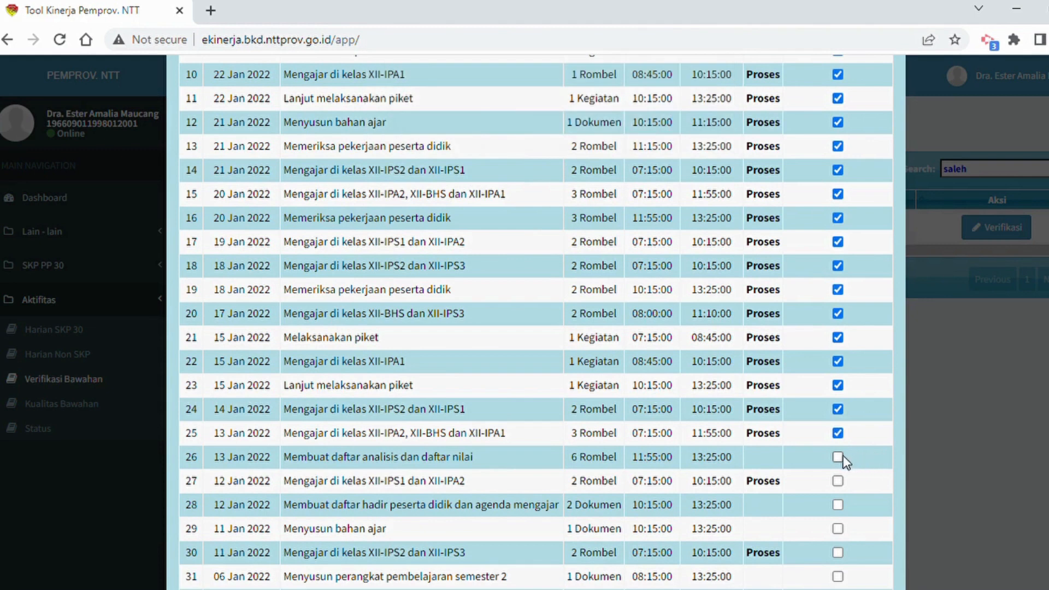
pyautogui.click(839, 457)
pyautogui.press('Return')
# Approve SKP activities 27 to 29, dated 12 and 11 January 2022.
pyautogui.scroll(-2, 852, 437)
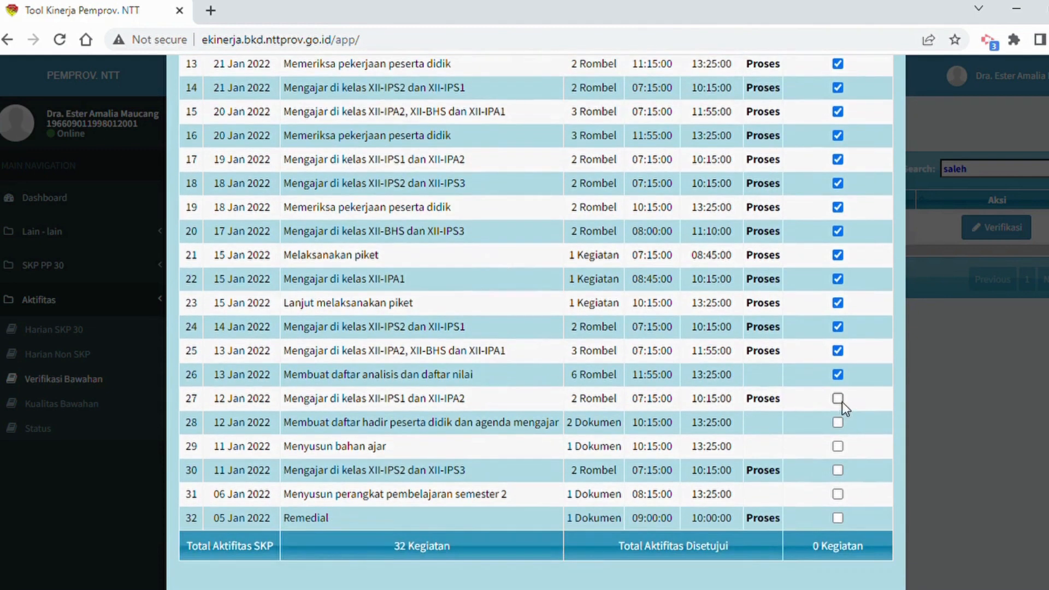
pyautogui.click(838, 399)
pyautogui.press('Return')
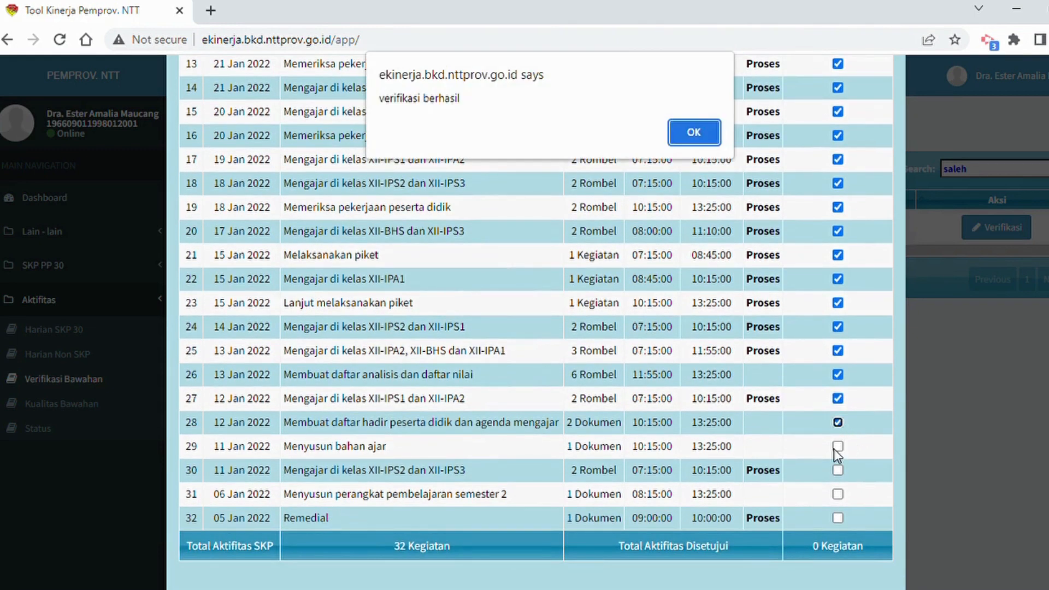
pyautogui.press('Return')
pyautogui.click(839, 447)
pyautogui.press('Return')
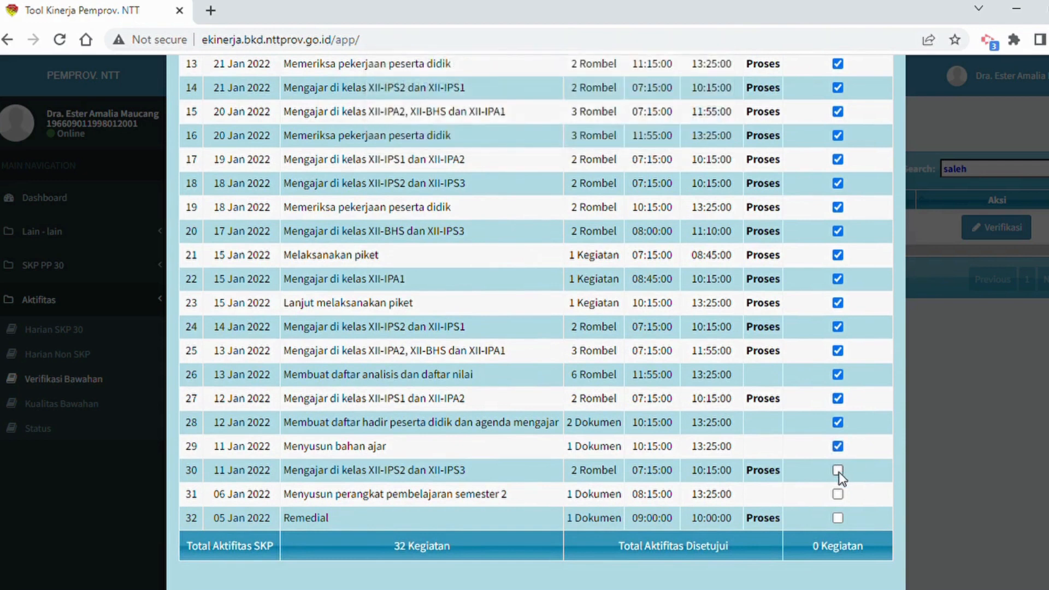
# Approve SKP activities 30 to 32, dated 11, 6 and 5 January 2022, and close the subordinate's verification details.
pyautogui.click(838, 470)
pyautogui.press('Return')
pyautogui.click(838, 494)
pyautogui.press('Return')
pyautogui.click(838, 518)
pyautogui.press('Return')
pyautogui.click(953, 314)
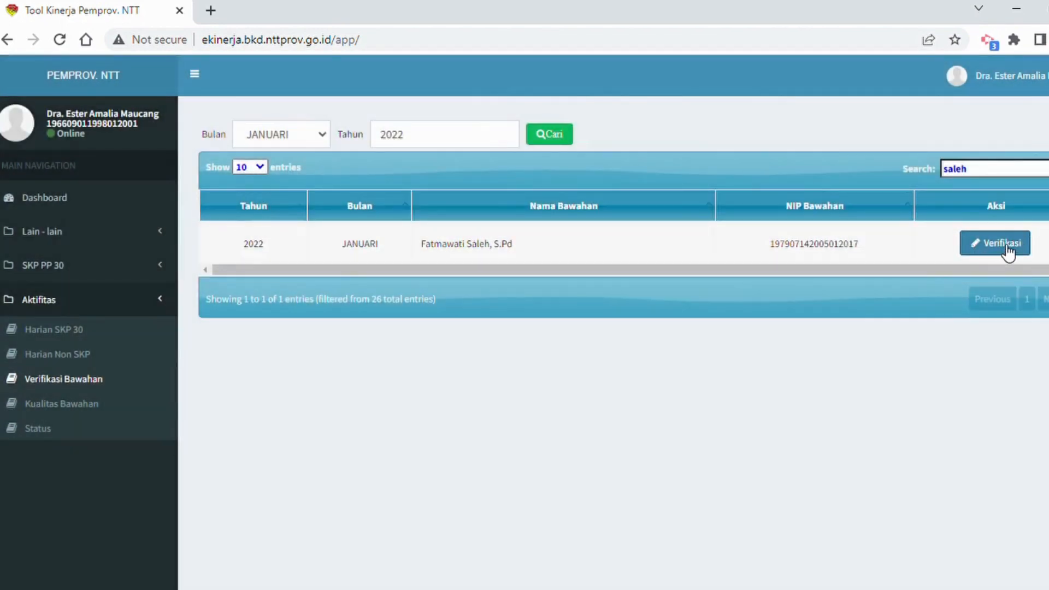
# Reopen the subordinate's January 2022 SKP activities and check the approvals and the approved total.
pyautogui.click(1003, 249)
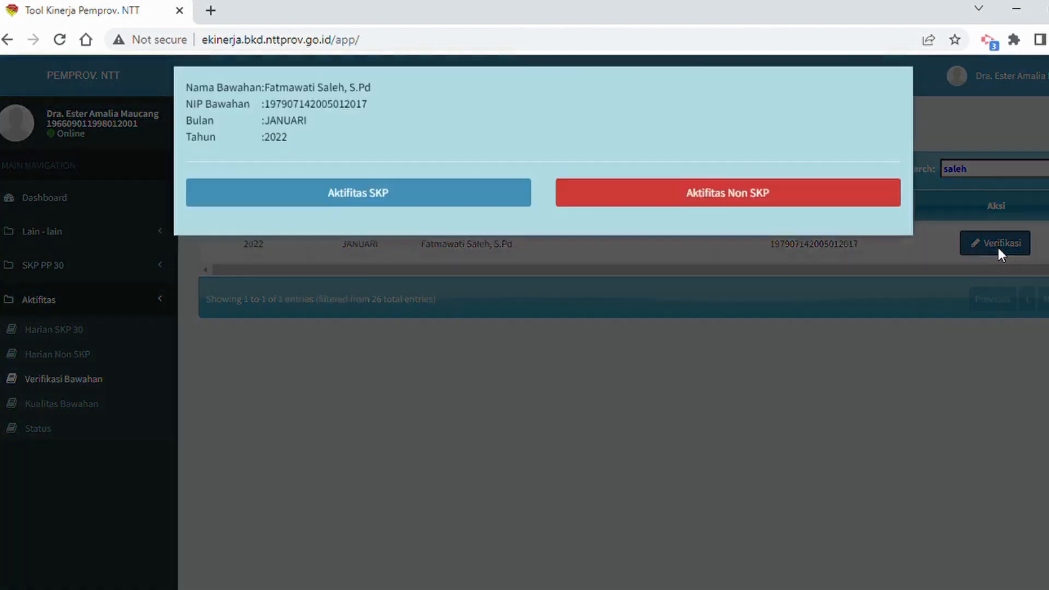
pyautogui.click(426, 217)
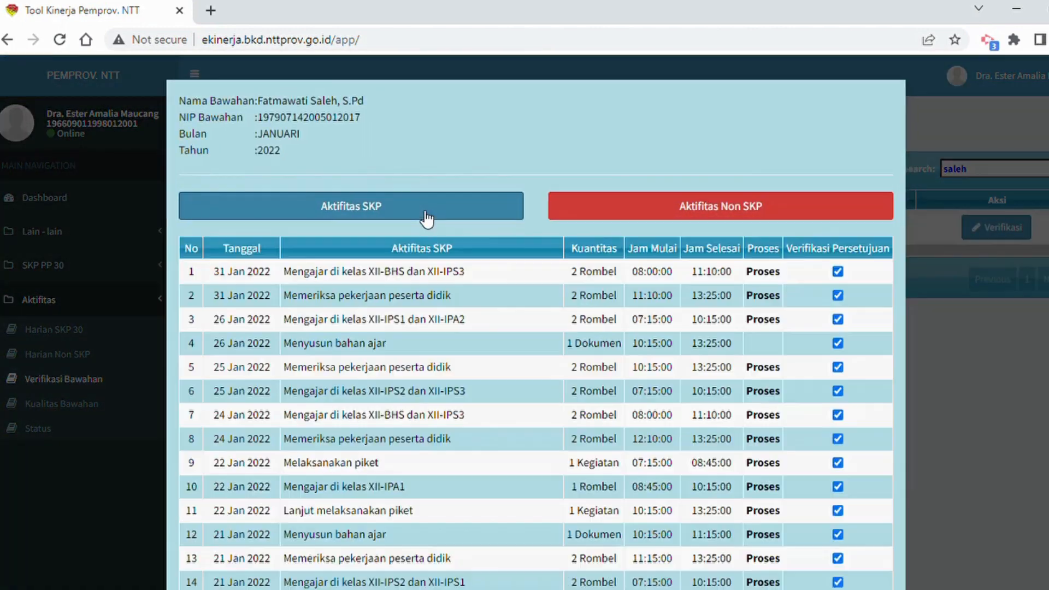
pyautogui.scroll(-10, 883, 351)
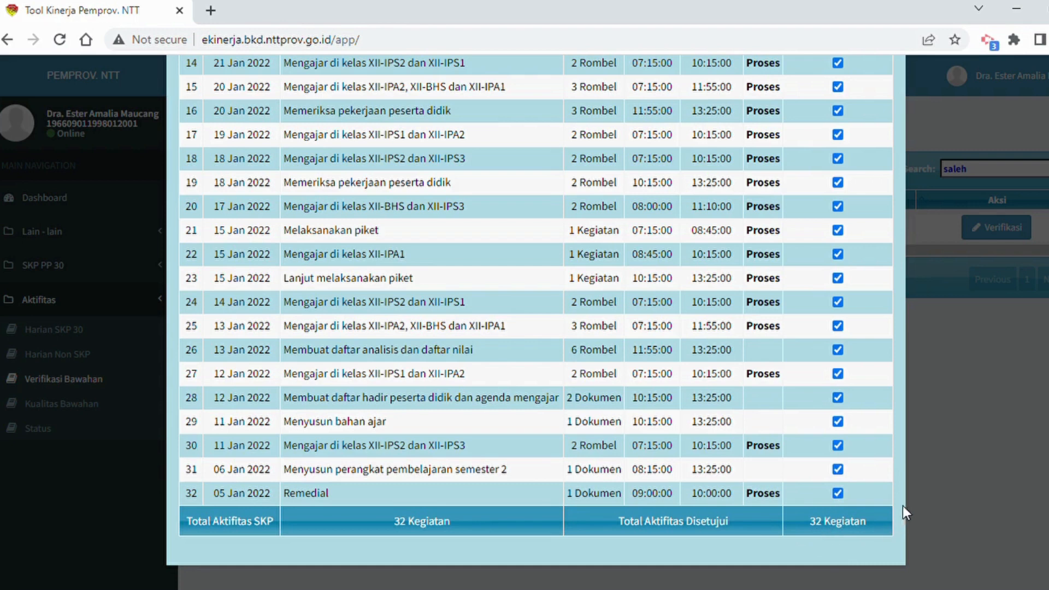
pyautogui.click(923, 487)
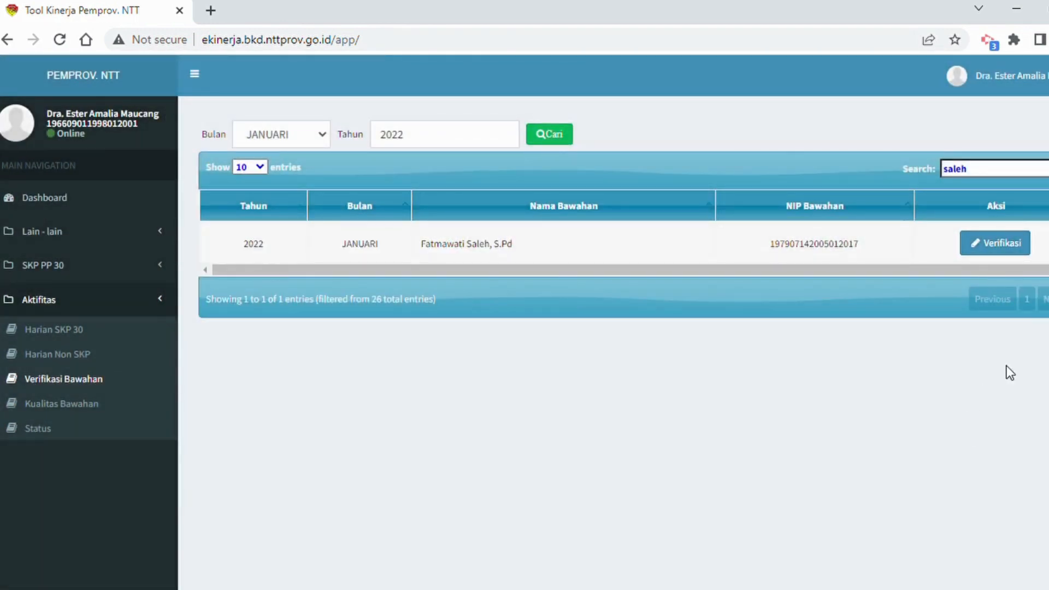
# Open the same subordinate's non-SKP activities and approve activities 1 to 3, dated 3 and 4 January 2022.
pyautogui.click(1003, 247)
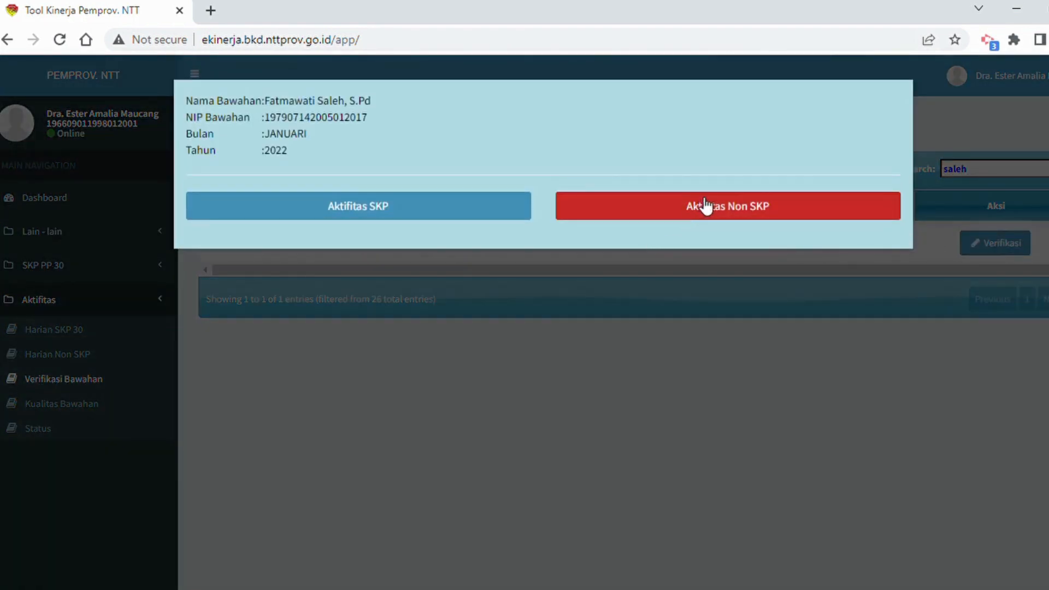
pyautogui.click(742, 211)
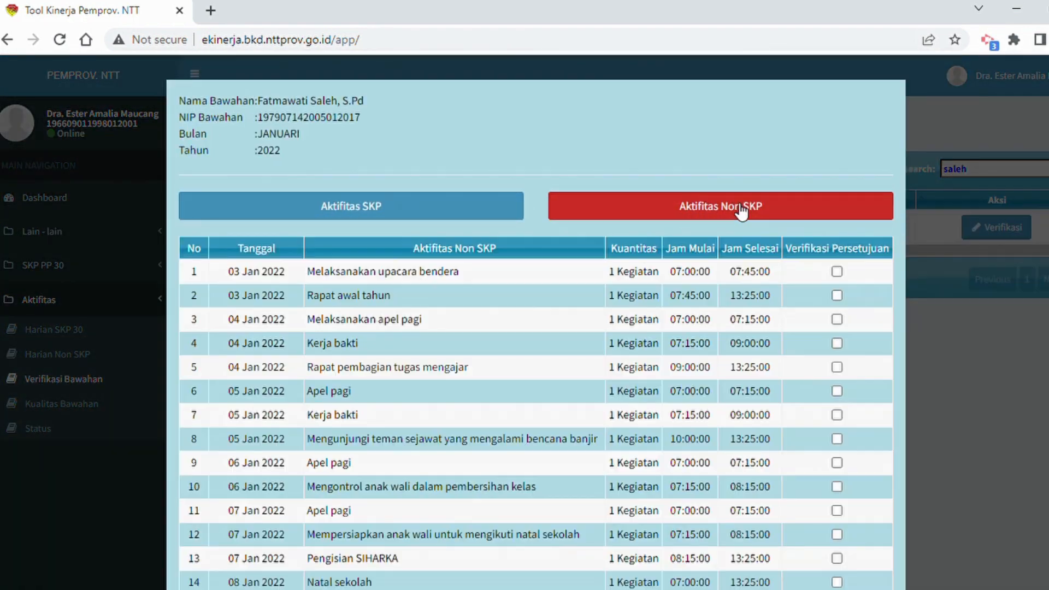
pyautogui.click(838, 272)
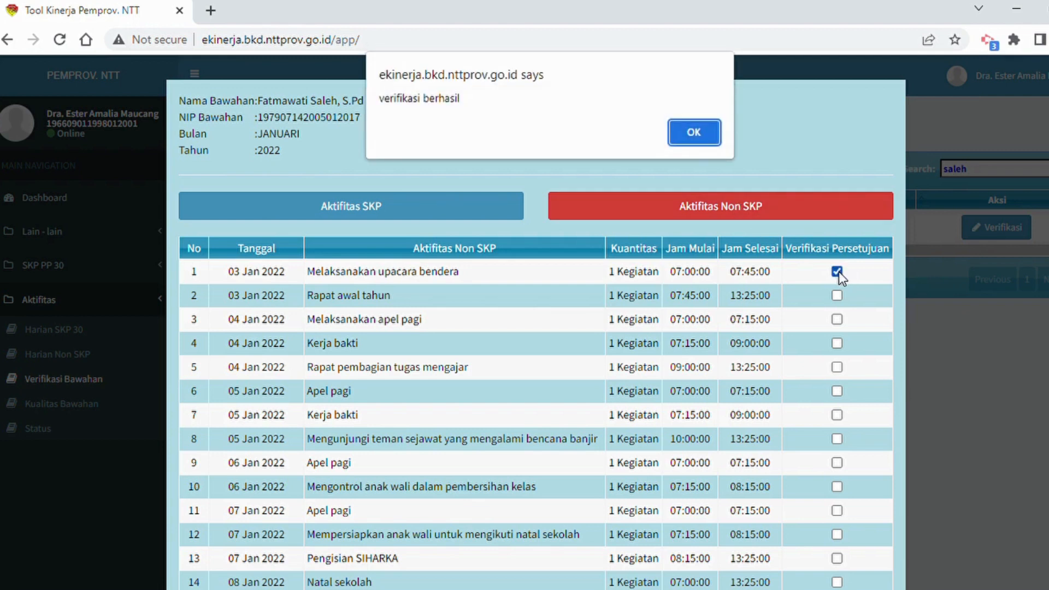
pyautogui.press('Return')
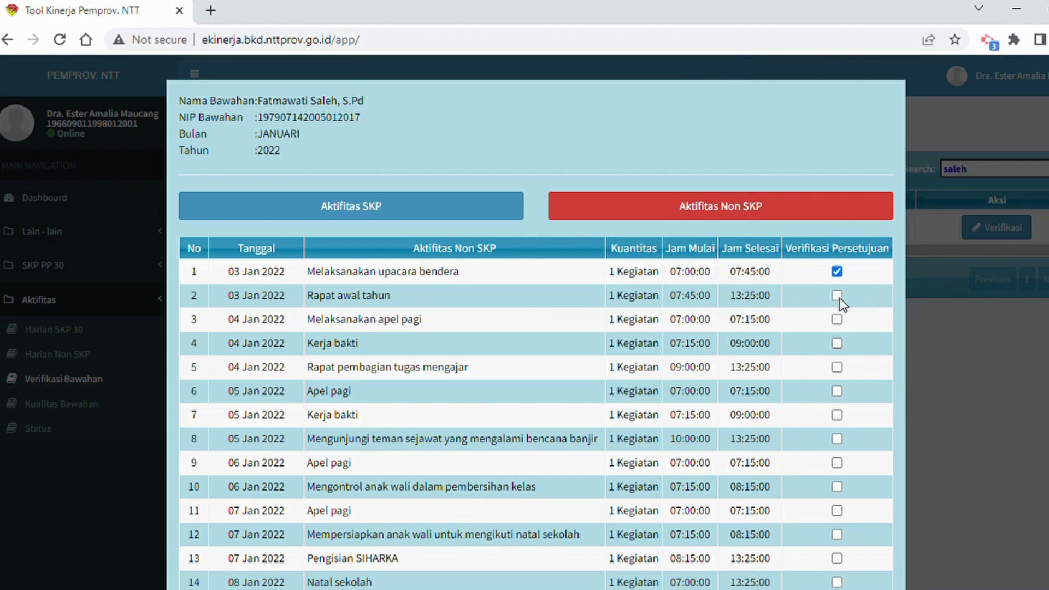
pyautogui.click(838, 297)
pyautogui.press('Return')
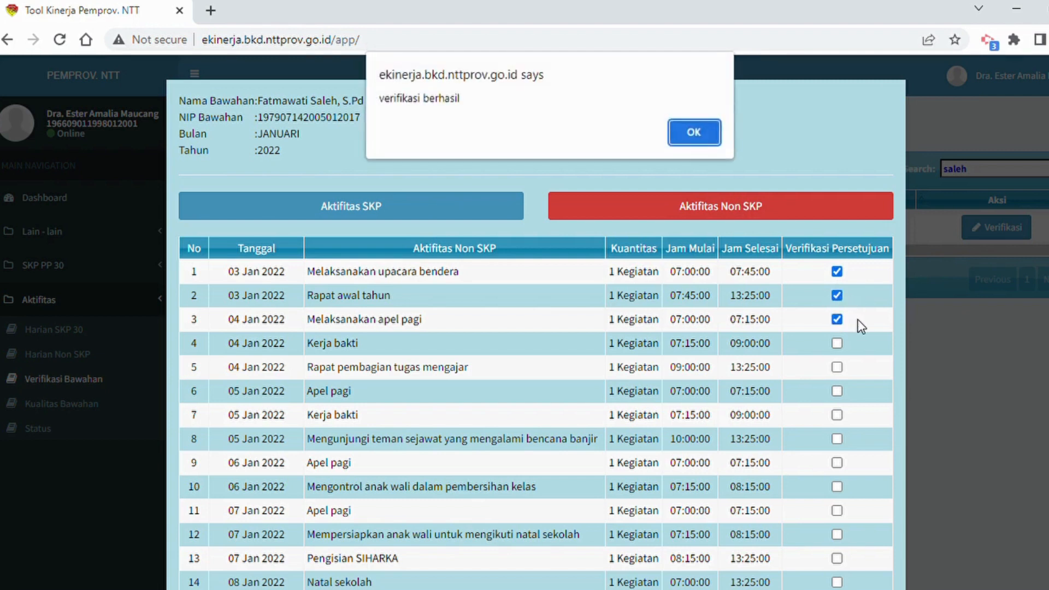
pyautogui.press('Return')
# Approve non-SKP activities 4 and 5, dated 4 January 2022.
pyautogui.click(838, 343)
pyautogui.press('Return')
pyautogui.click(838, 367)
pyautogui.press('Return')
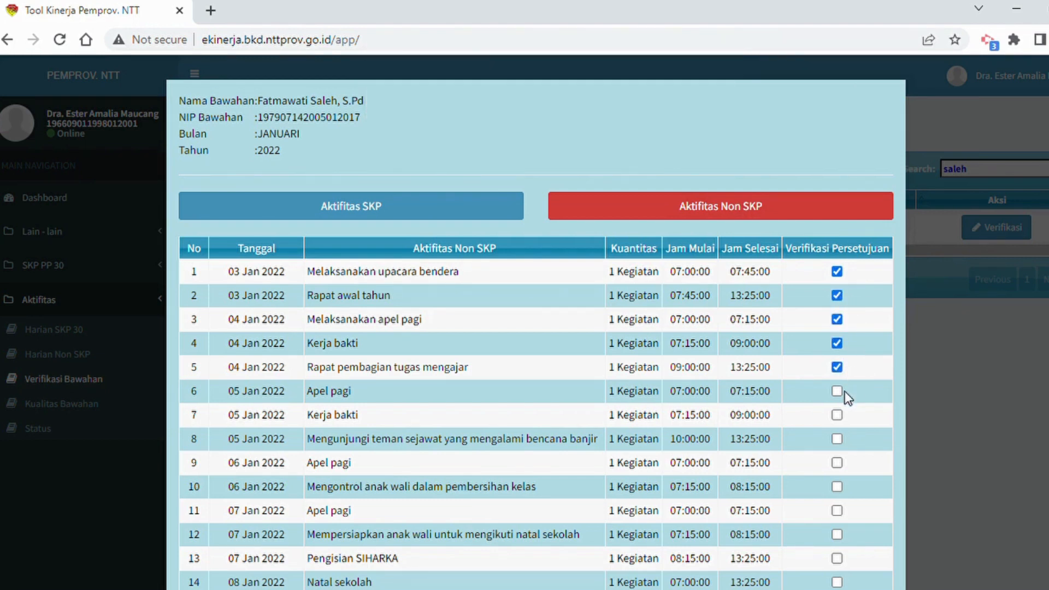
# Approve non-SKP activities 6 to 8, dated 5 January 2022.
pyautogui.click(837, 391)
pyautogui.press('Return')
pyautogui.click(837, 416)
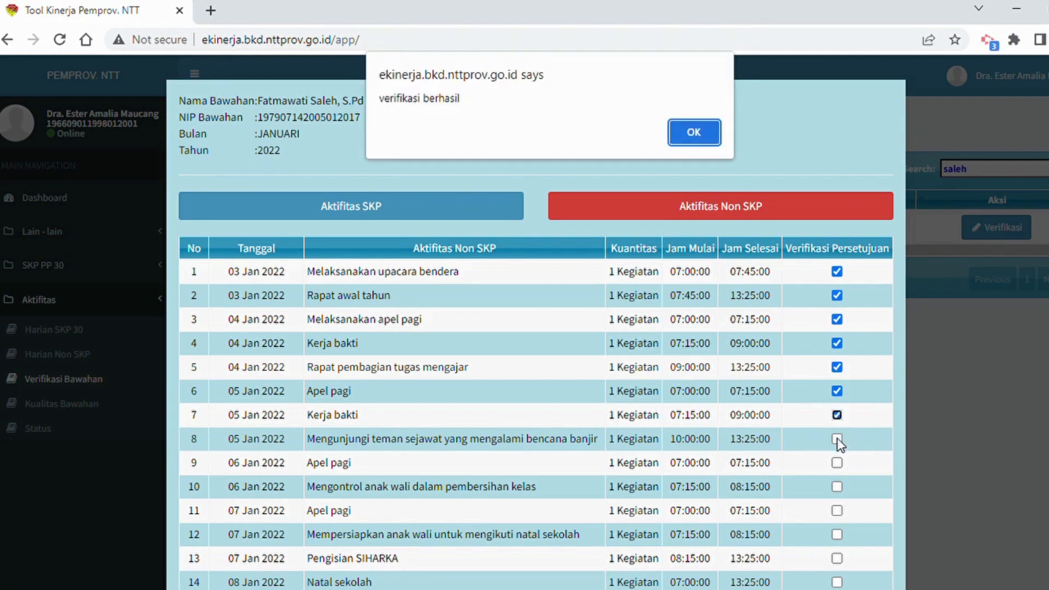
pyautogui.press('Return')
pyautogui.click(837, 438)
pyautogui.press('Return')
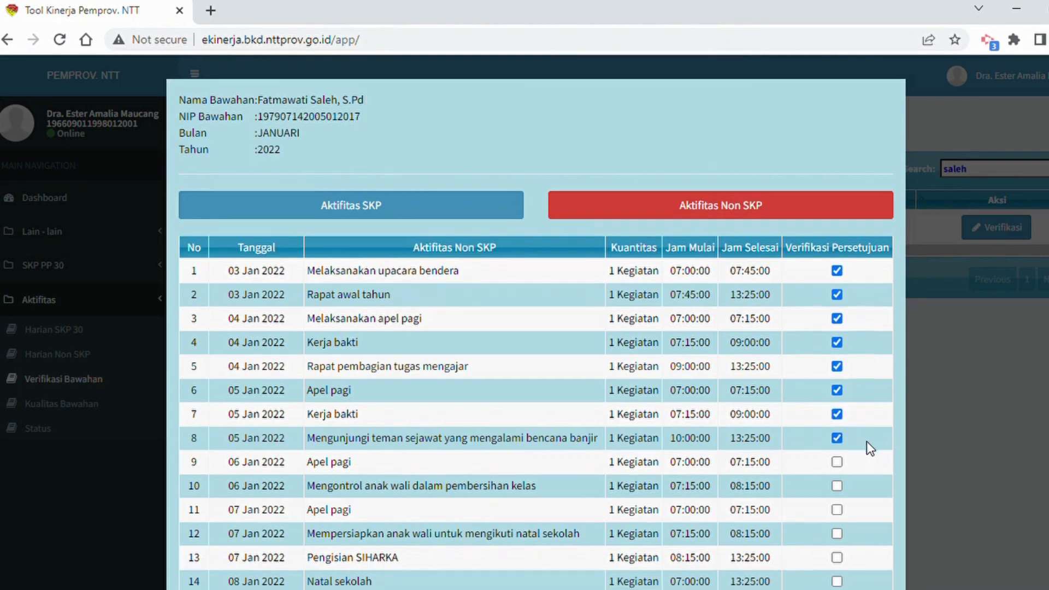
# Approve non-SKP activities 9 to 12, dated 6 and 7 January 2022.
pyautogui.scroll(-3, 867, 440)
pyautogui.click(837, 297)
pyautogui.press('Return')
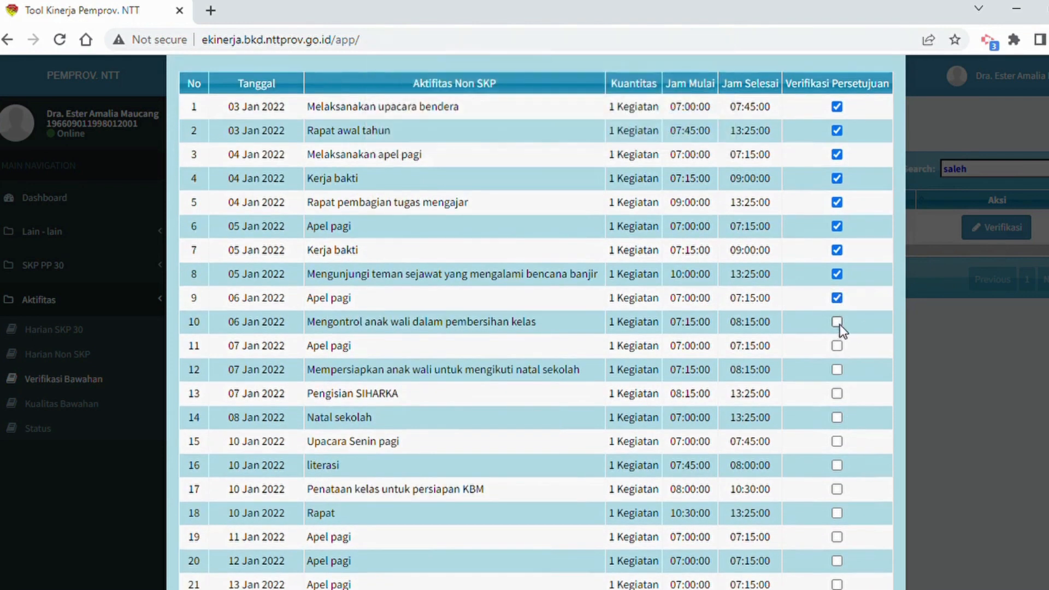
pyautogui.click(837, 321)
pyautogui.press('Return')
pyautogui.press('Return')
pyautogui.press('Return')
# Review the non-SKP approvals through activity 45 and the approved total, and close the subordinate's verification details.
pyautogui.scroll(-8, 861, 388)
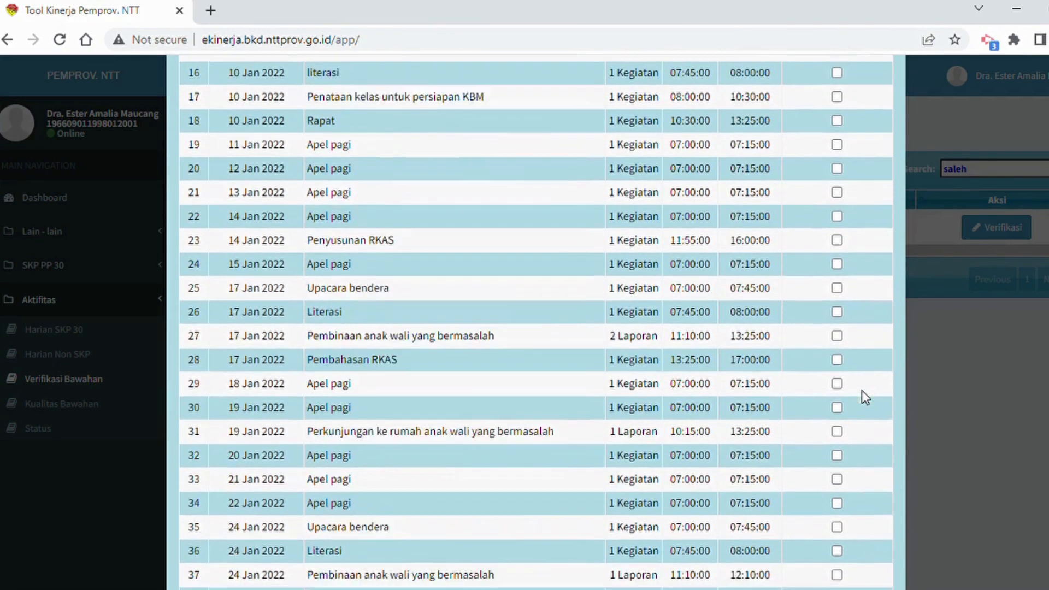
pyautogui.scroll(-3, 861, 390)
pyautogui.scroll(9, 862, 391)
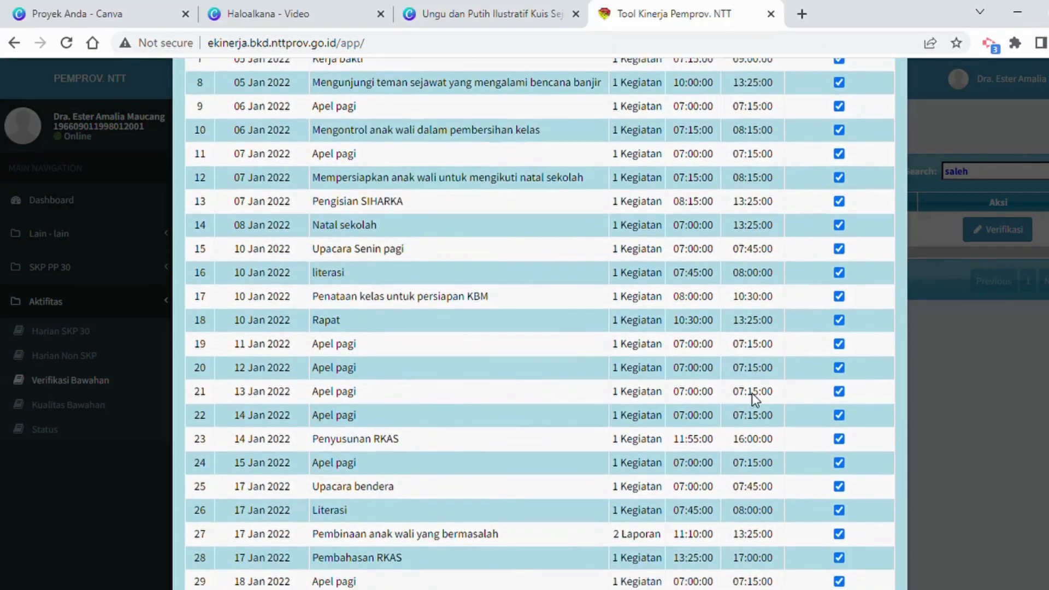
pyautogui.scroll(-8, 752, 392)
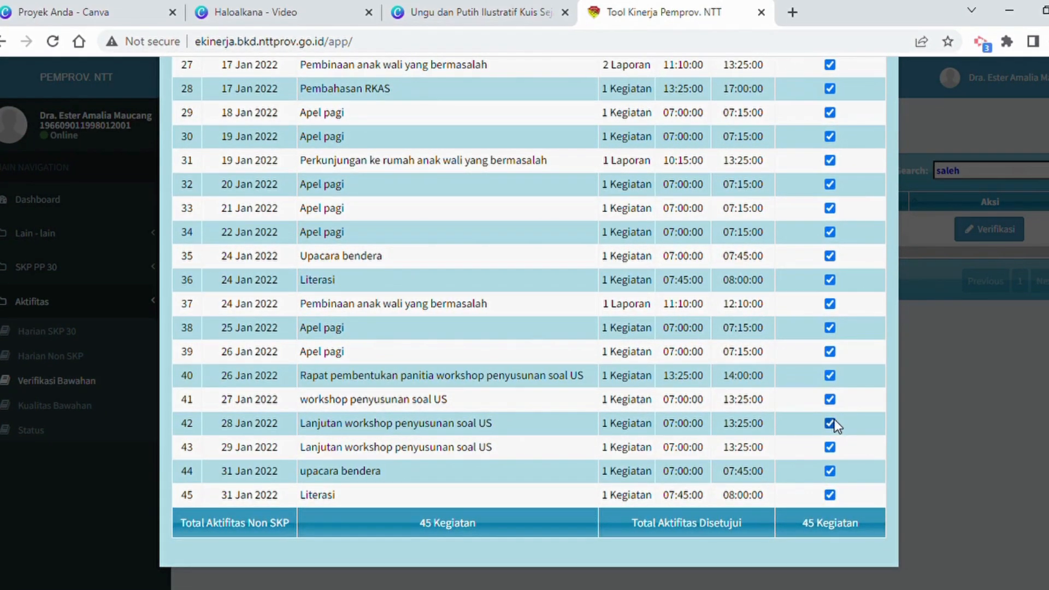
pyautogui.scroll(15, 834, 419)
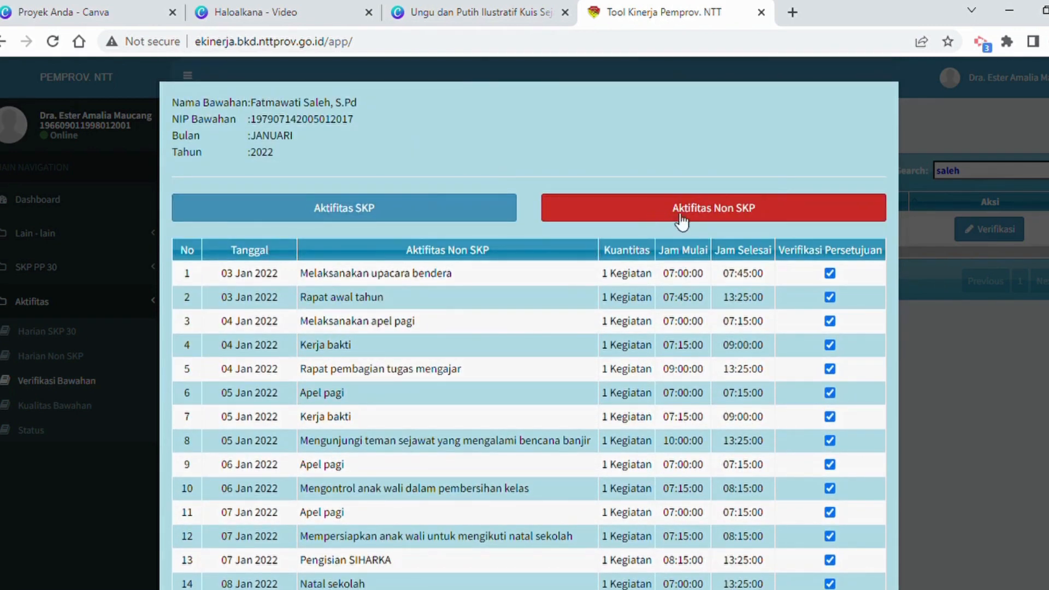
pyautogui.click(940, 337)
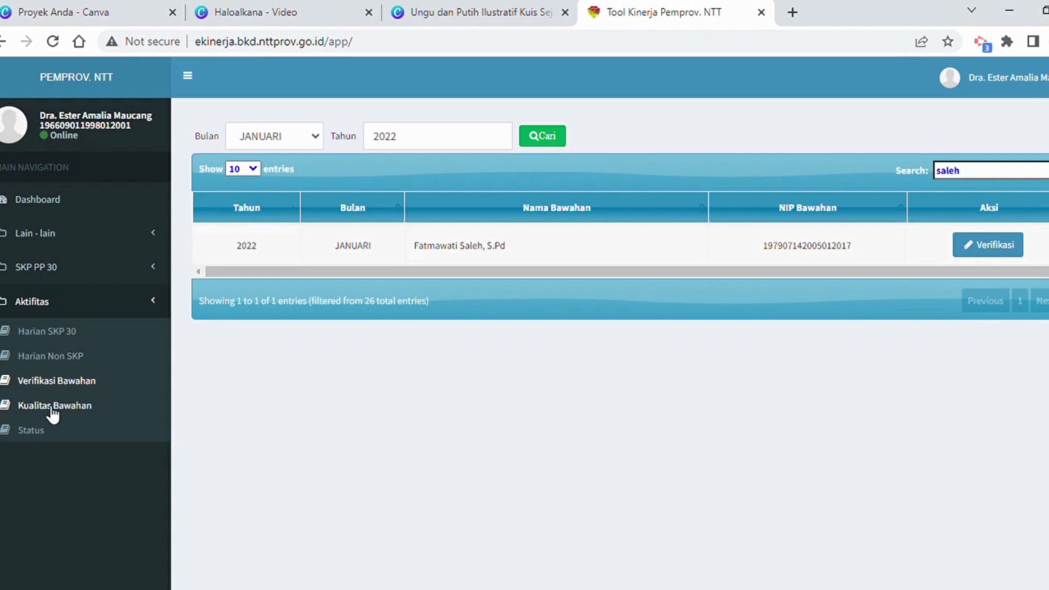
# Reload the January 2022 subordinate list and review the SKP activities of the first subordinate listed.
pyautogui.click(548, 136)
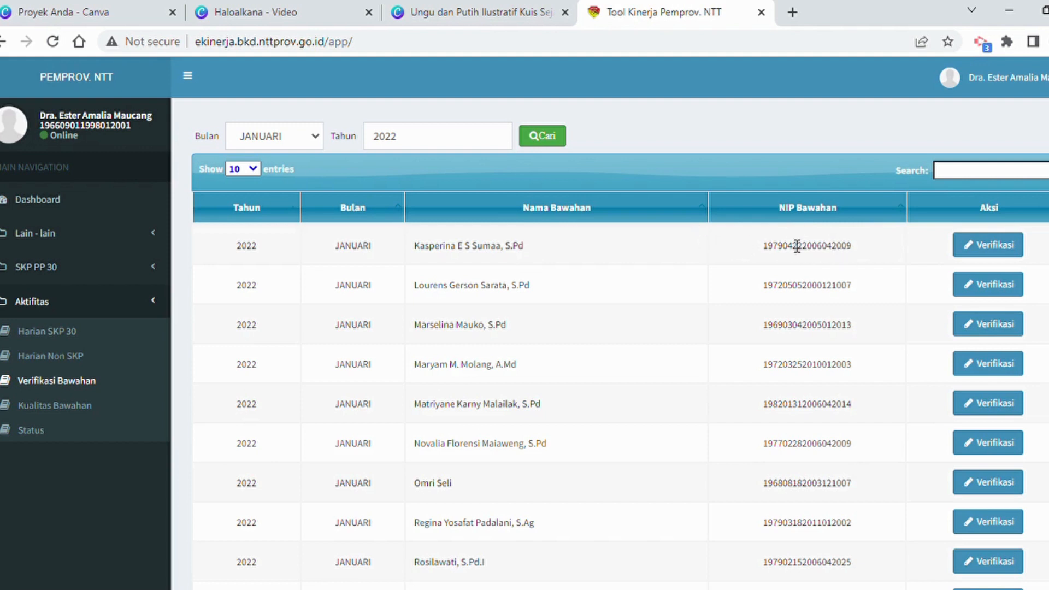
pyautogui.click(992, 248)
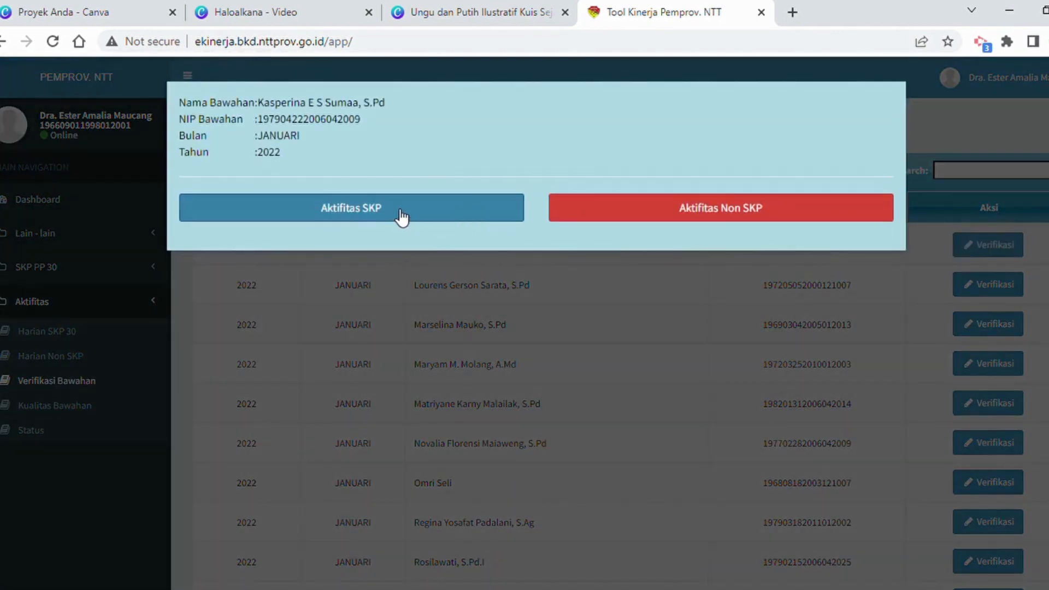
pyautogui.click(405, 219)
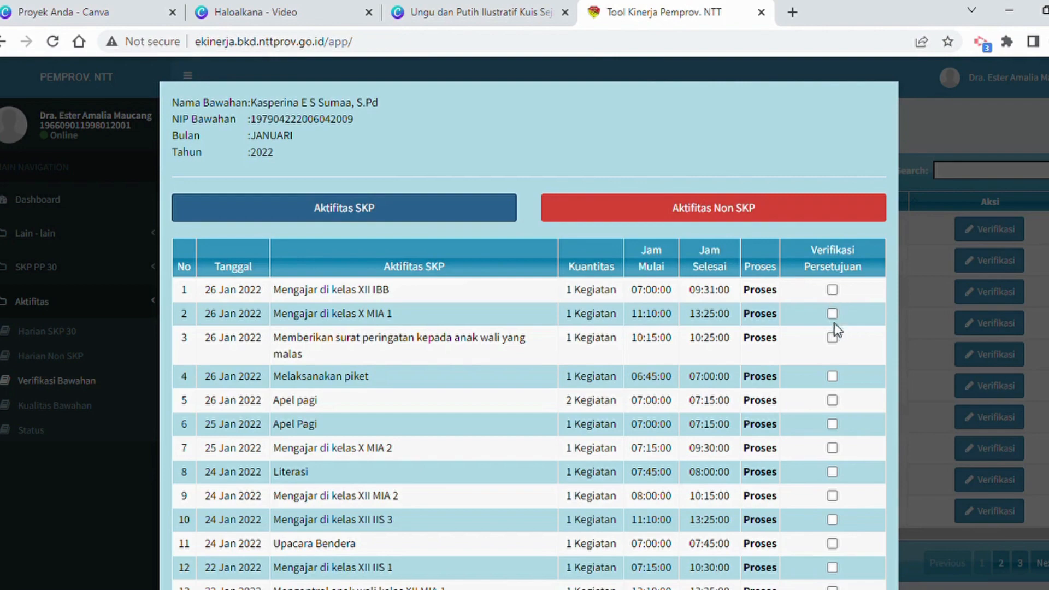
pyautogui.scroll(-12, 837, 313)
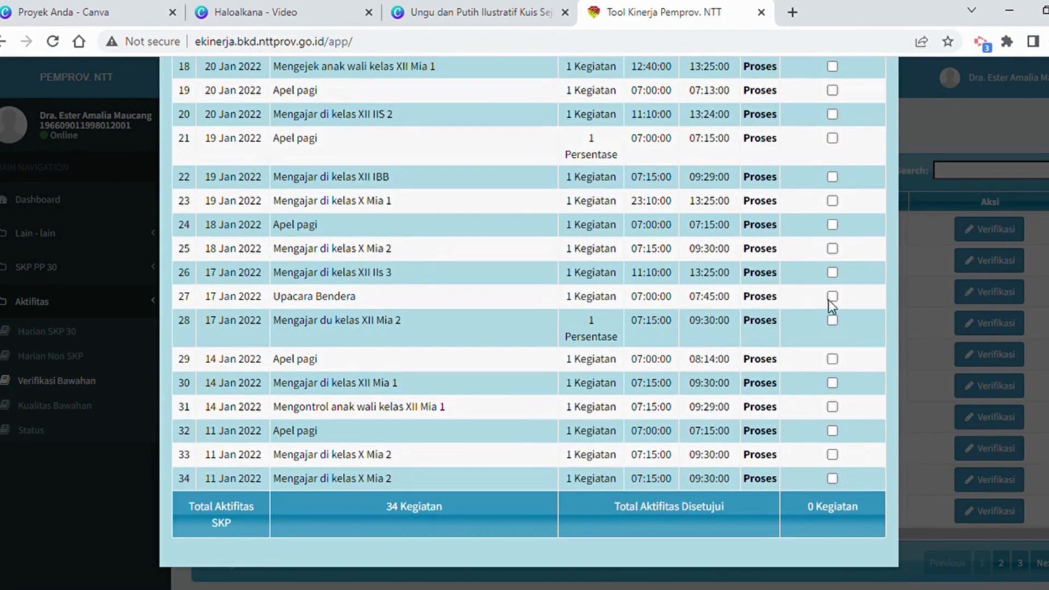
pyautogui.scroll(12, 826, 287)
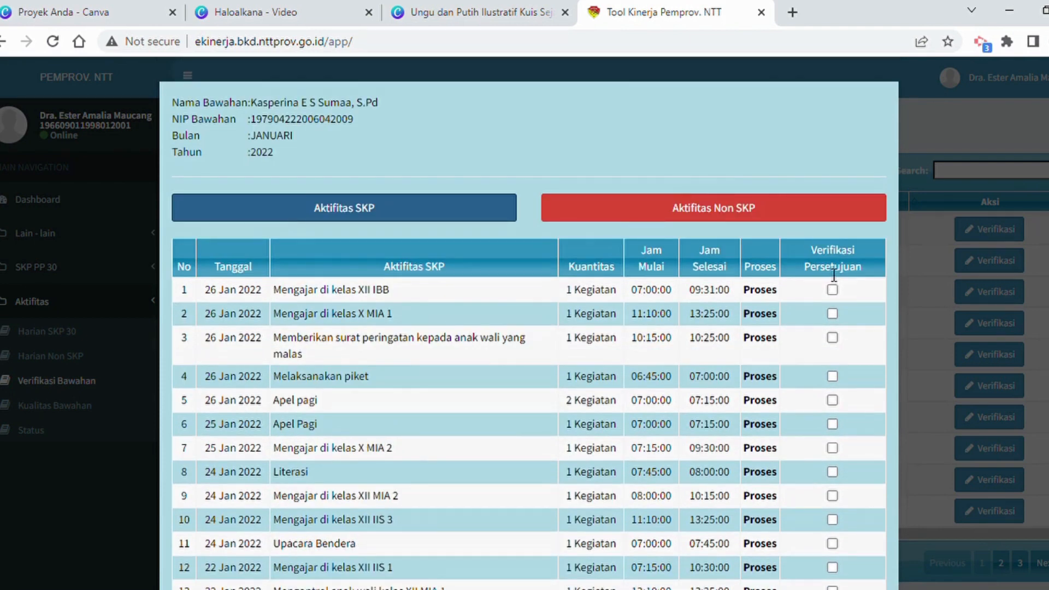
# Review the first listed subordinate's January 2022 non-SKP activities and their approval total, and close the verification details.
pyautogui.click(707, 214)
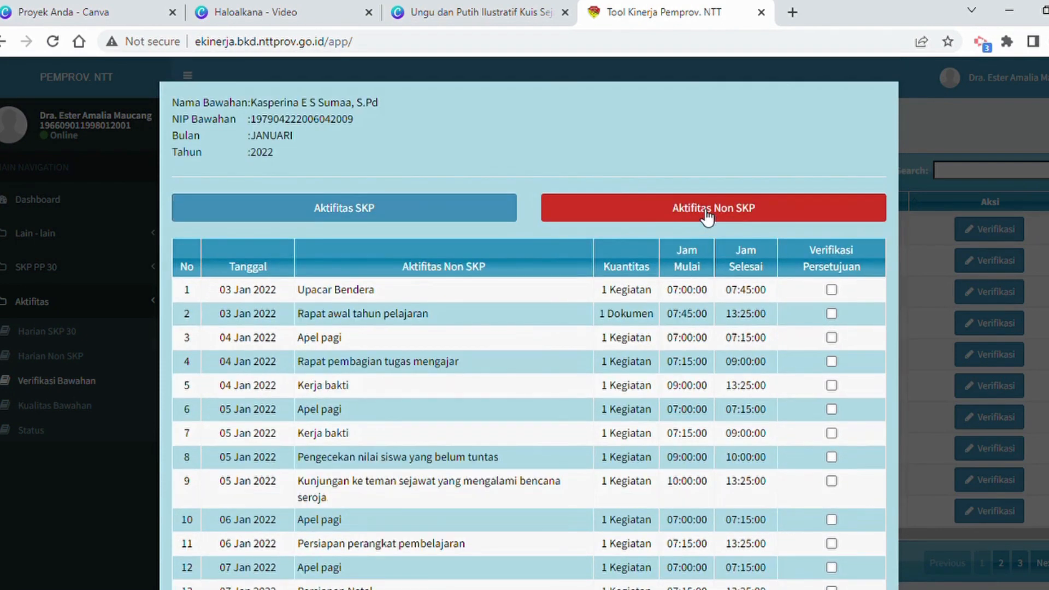
pyautogui.scroll(-7, 828, 328)
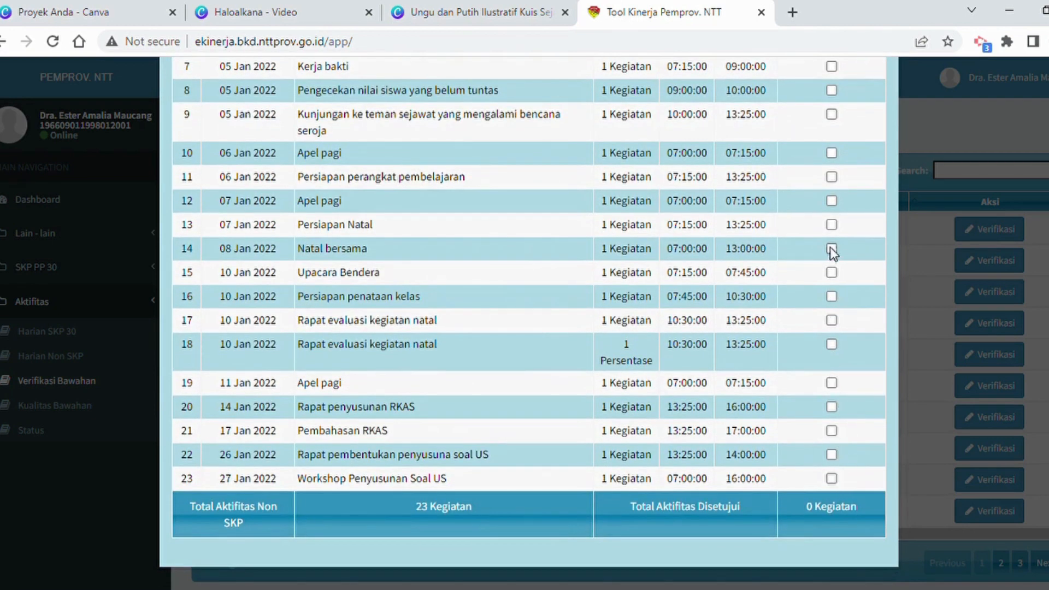
pyautogui.scroll(7, 831, 247)
pyautogui.scroll(-6, 832, 243)
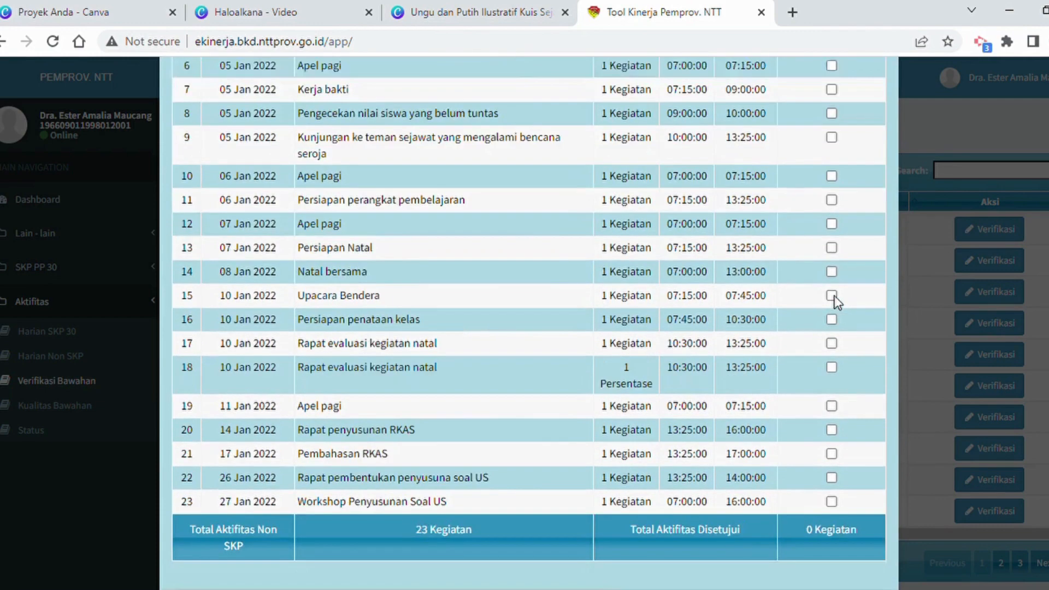
pyautogui.scroll(-1, 836, 328)
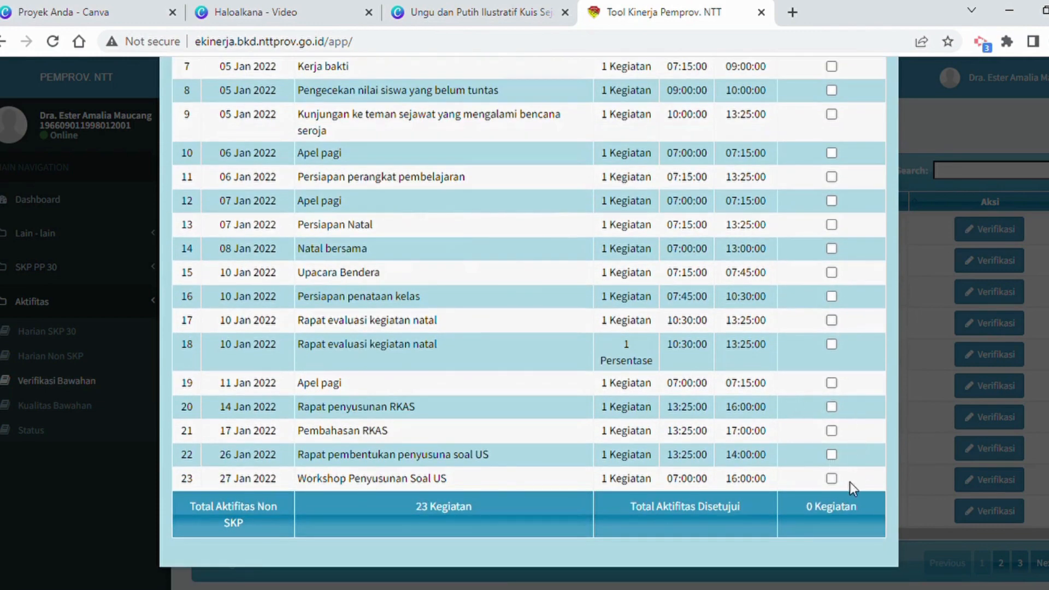
pyautogui.click(915, 270)
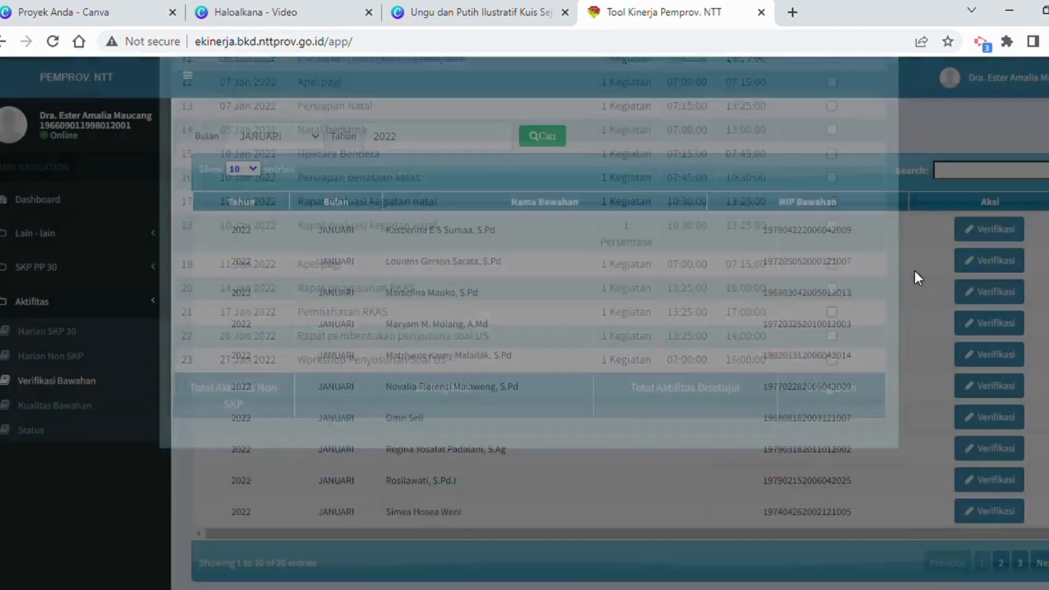
# Browse the second and third pages of the January 2022 subordinate verification list.
pyautogui.scroll(-1, 939, 255)
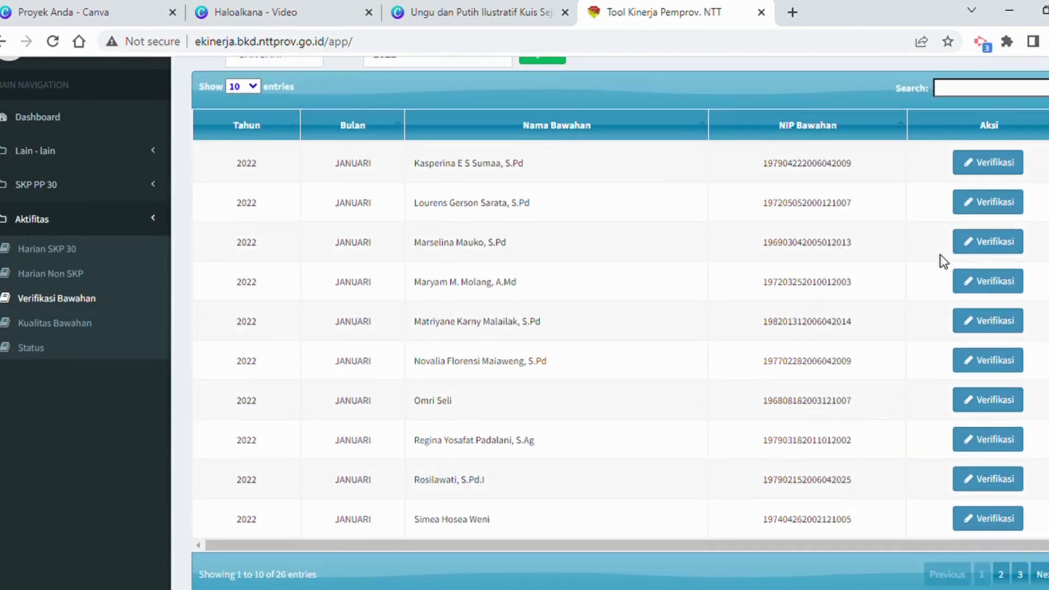
pyautogui.click(1002, 575)
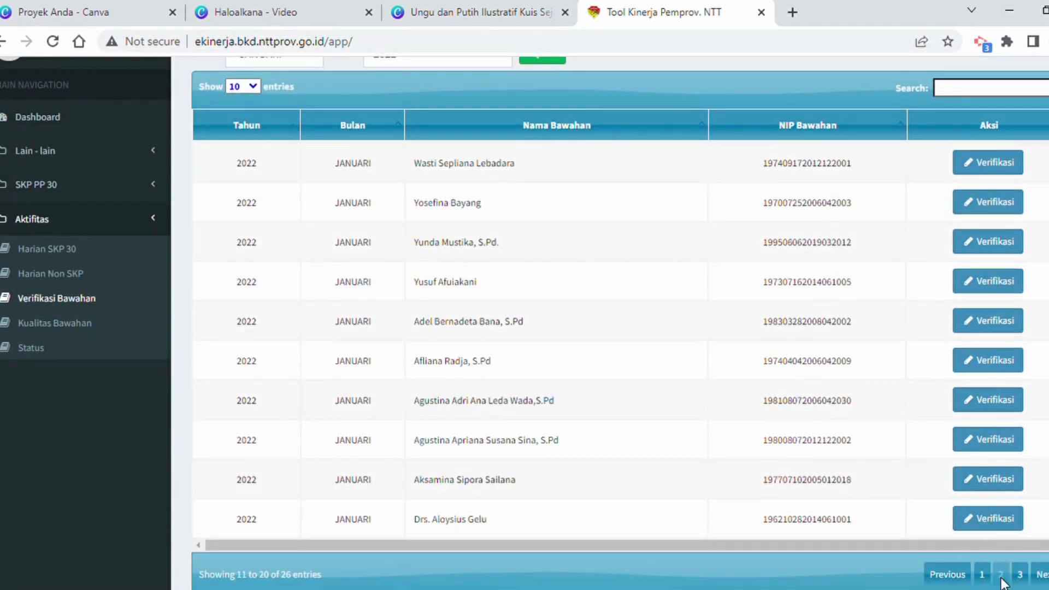
pyautogui.click(1020, 574)
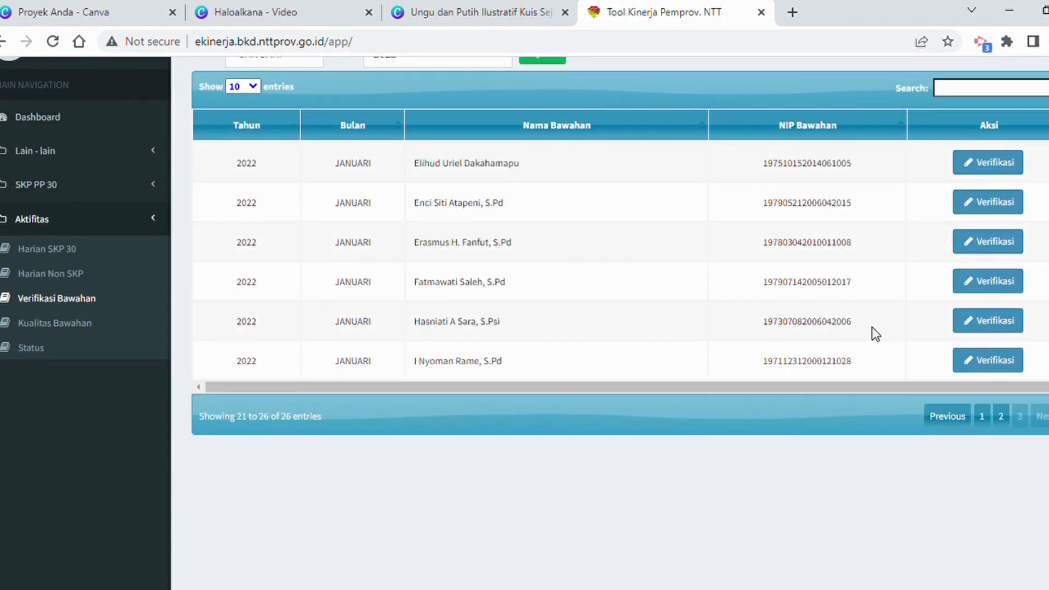
pyautogui.scroll(1, 872, 327)
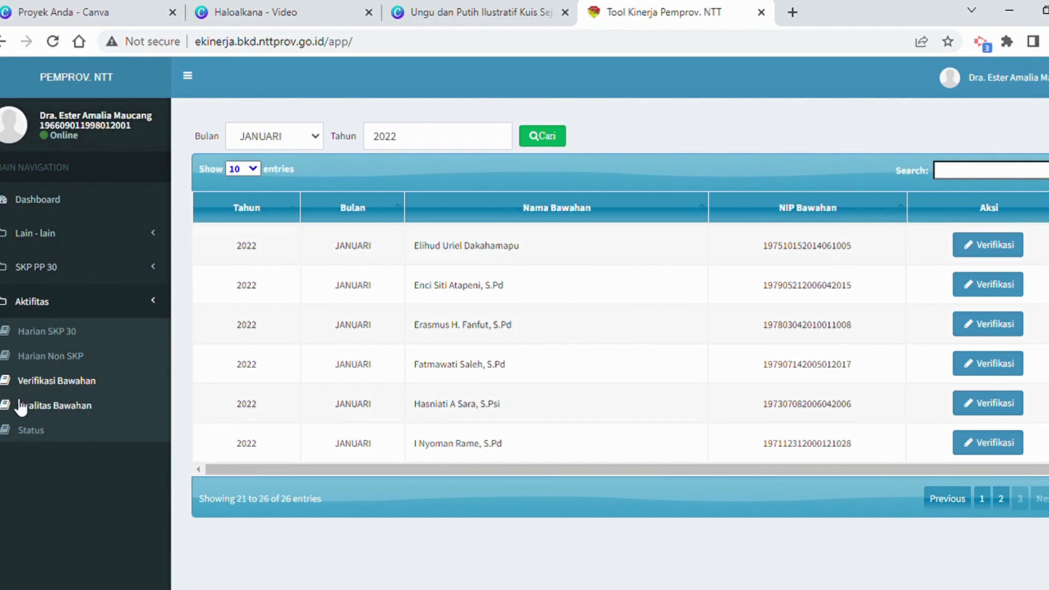
# Open the subordinate quality list (Kualitas Bawahan) and display it for JANUARI 2022.
pyautogui.click(52, 408)
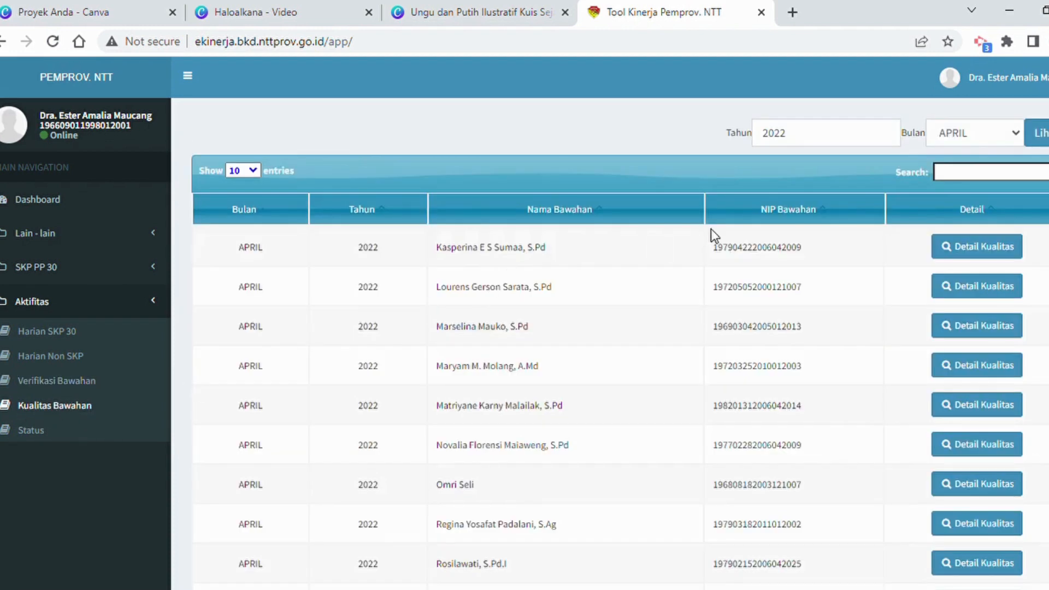
pyautogui.scroll(-5, 705, 235)
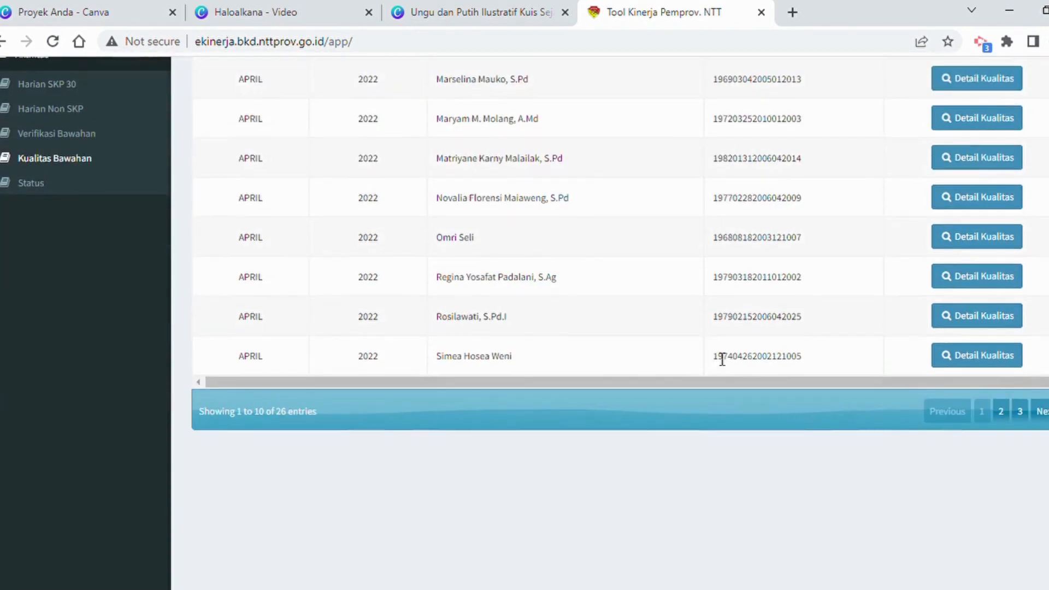
pyautogui.scroll(5, 841, 349)
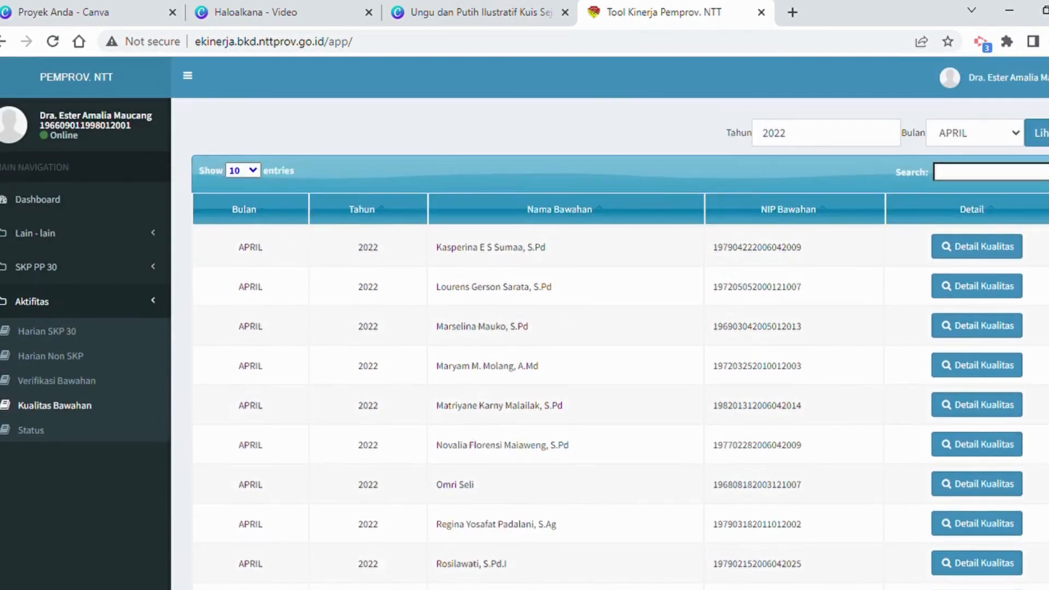
pyautogui.click(1015, 135)
pyautogui.click(979, 158)
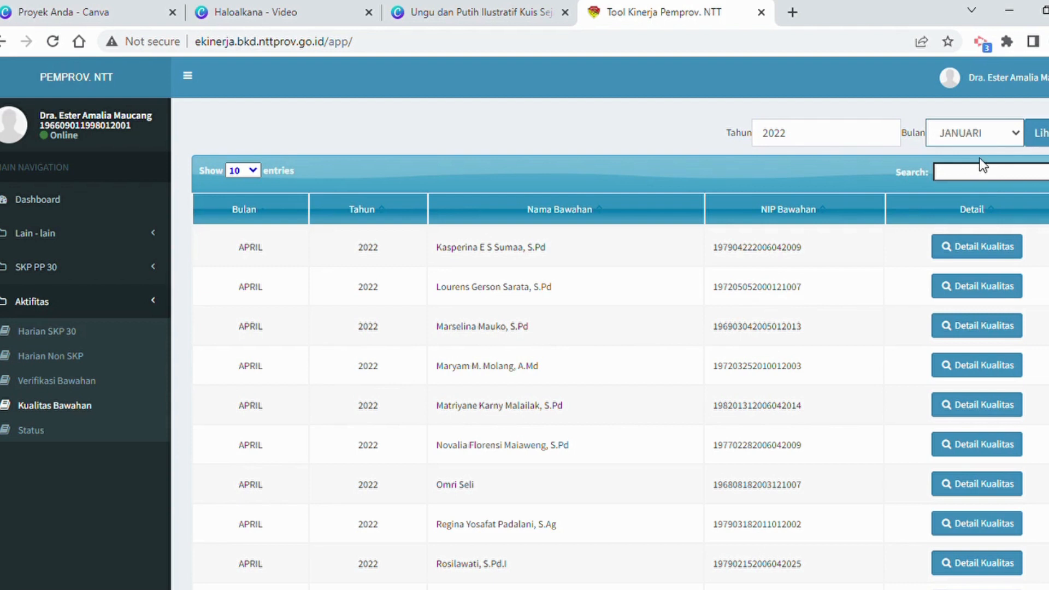
pyautogui.click(1044, 140)
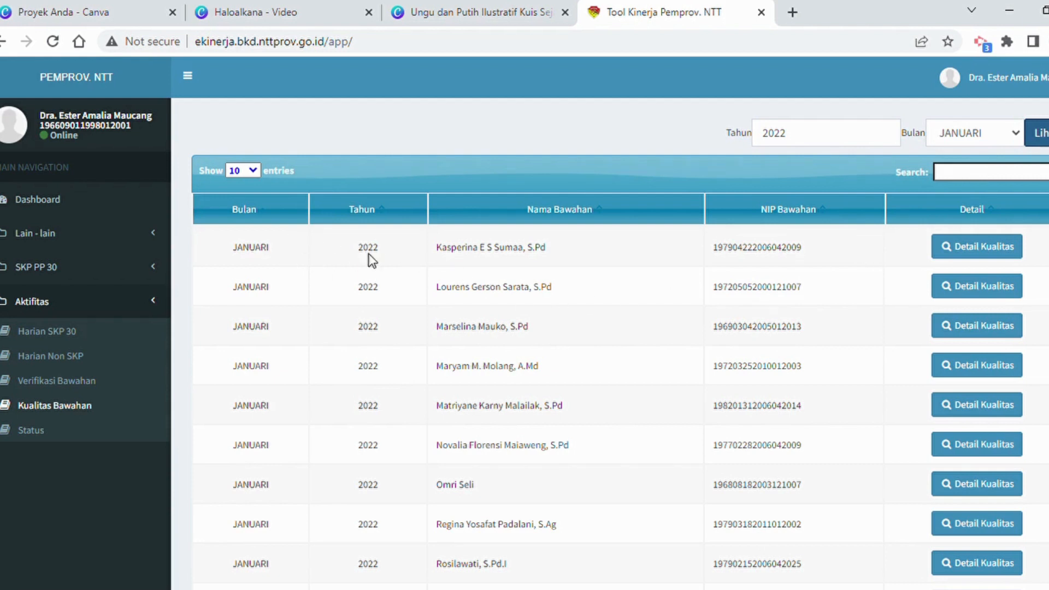
# Look over the January quality list, view the first listed subordinate's quality details and close them.
pyautogui.scroll(-3, 786, 292)
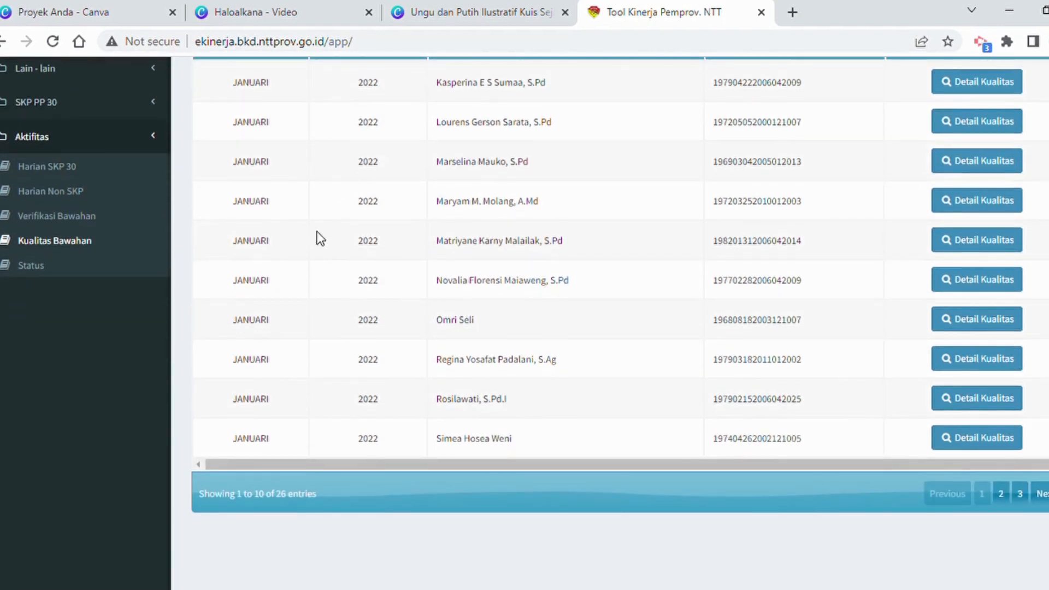
pyautogui.scroll(2, 886, 401)
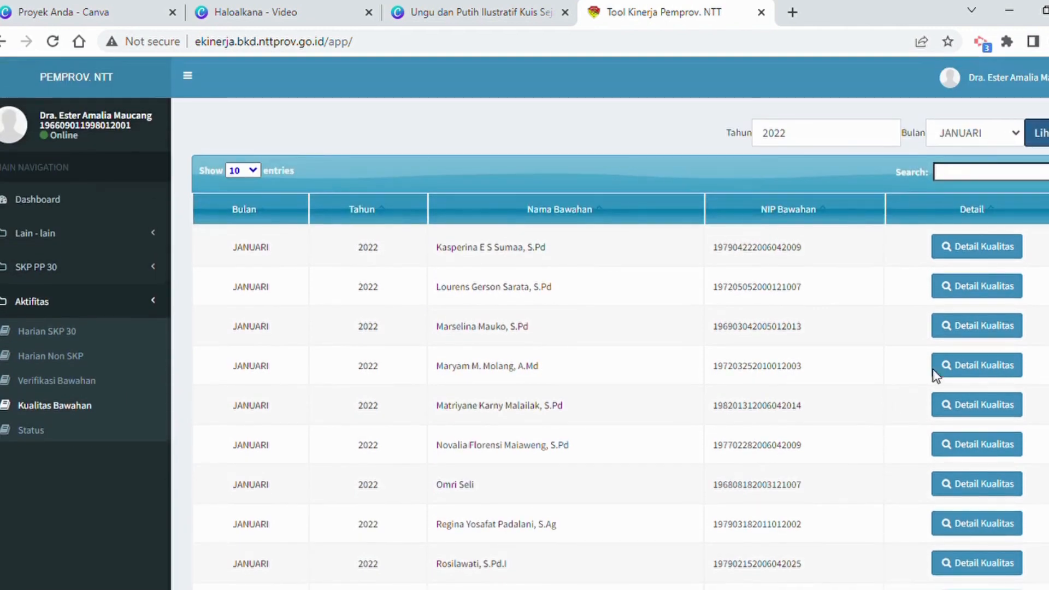
pyautogui.click(968, 256)
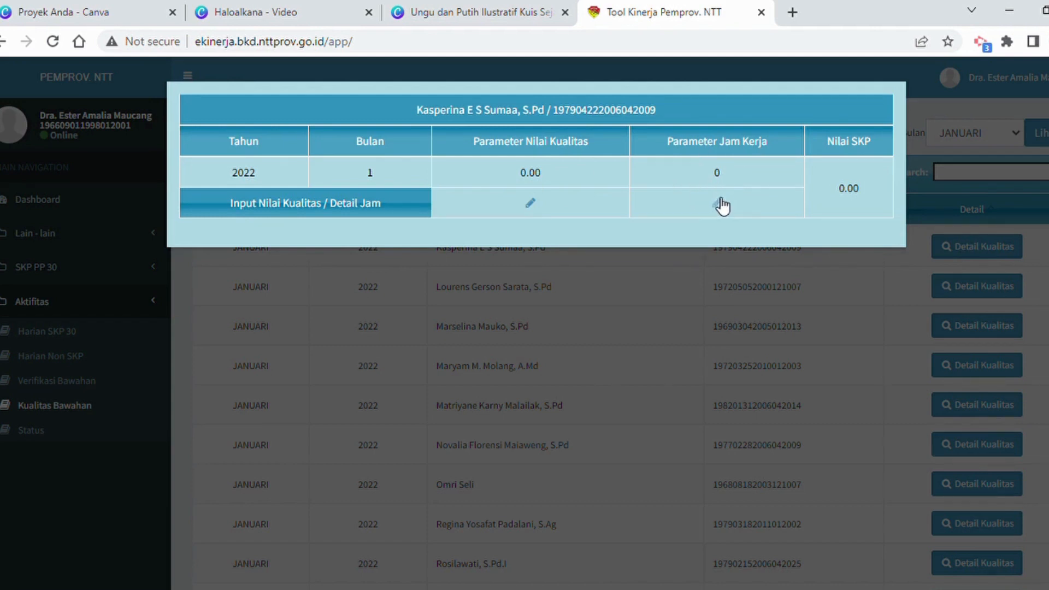
pyautogui.click(840, 264)
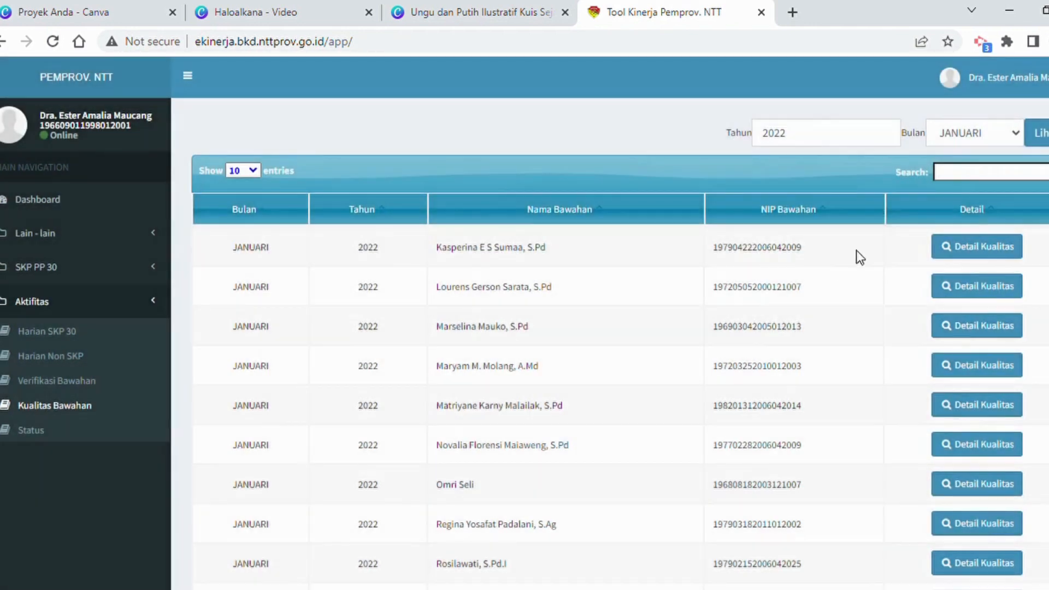
# Search the quality list by the subordinate's surname and open that subordinate's quality score input form.
pyautogui.click(968, 178)
pyautogui.write('saleh')
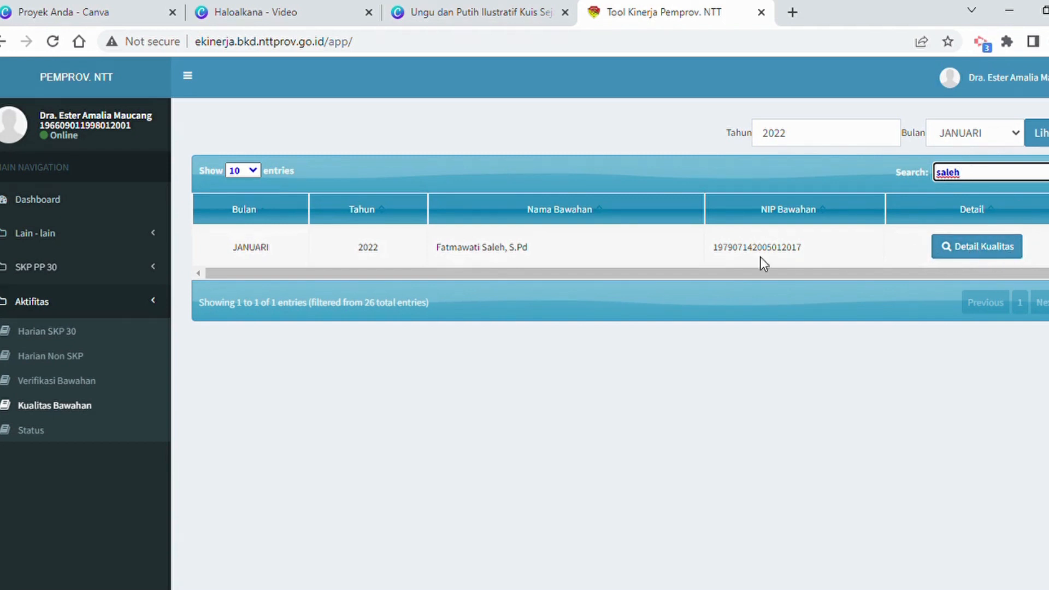
pyautogui.click(983, 247)
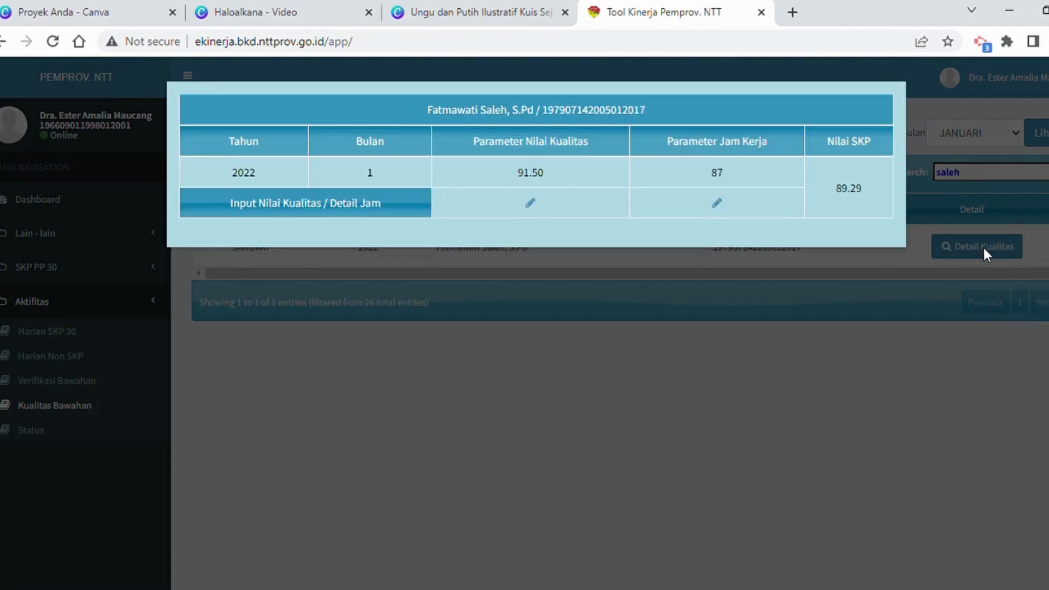
pyautogui.click(530, 201)
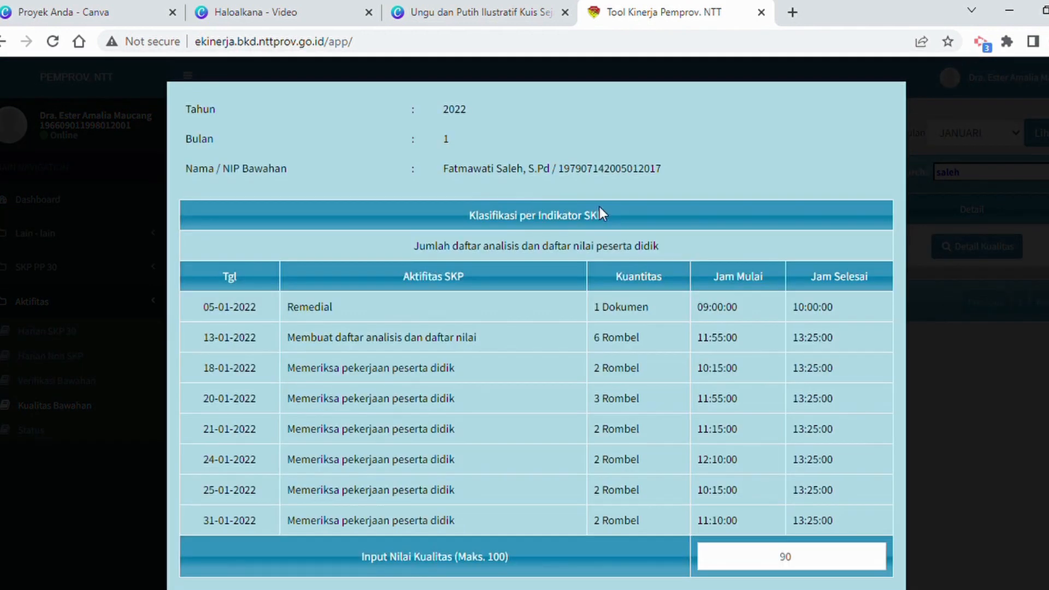
# Re-enter 90 as the quality score for the indicator Jumlah daftar analisis dan daftar nilai peserta didik.
pyautogui.scroll(-1, 600, 212)
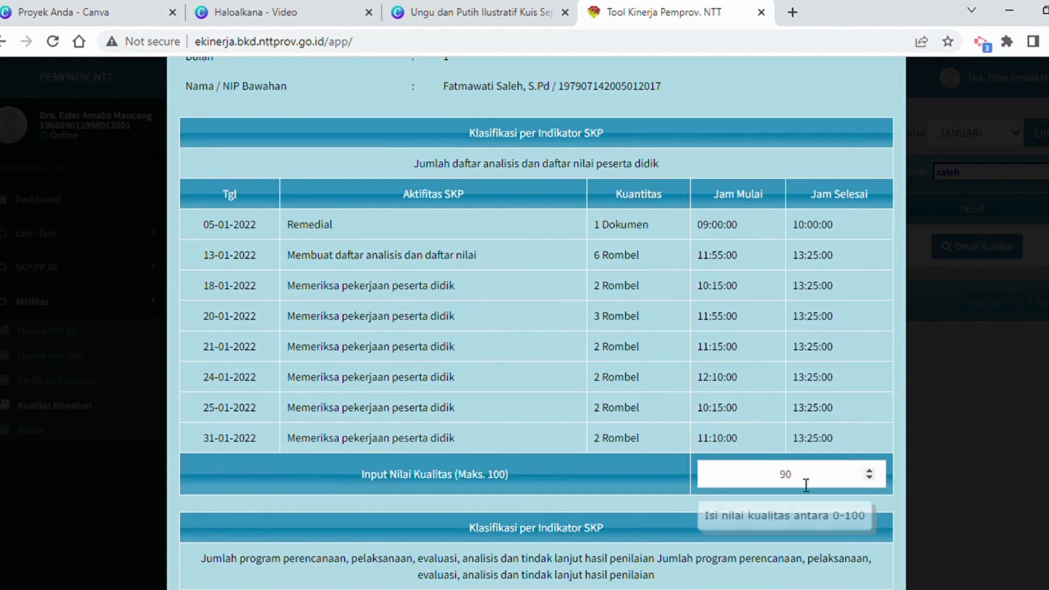
pyautogui.scroll(-1, 710, 273)
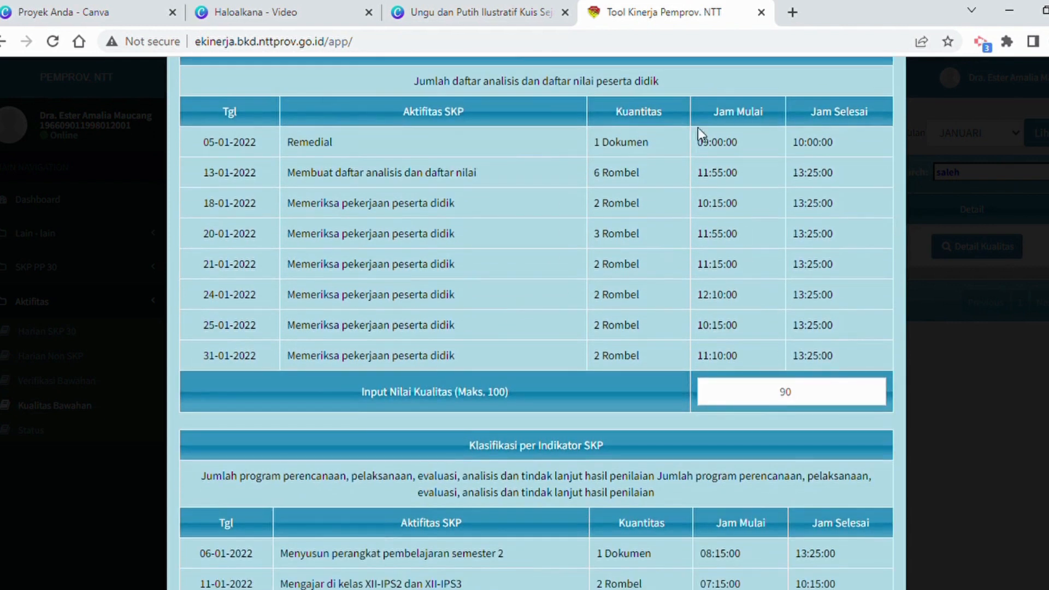
pyautogui.click(824, 400)
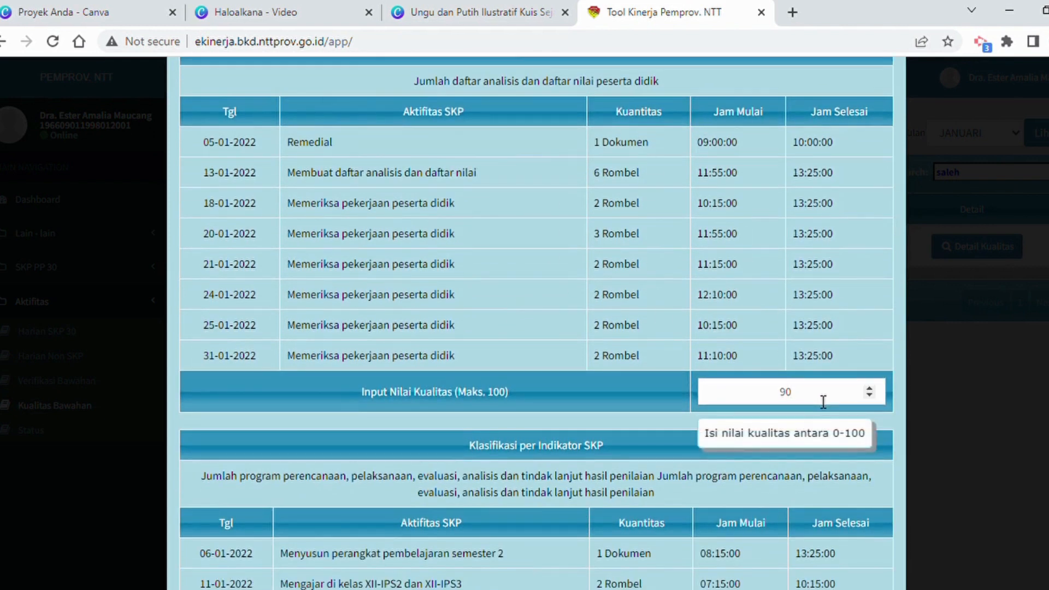
pyautogui.press('BackSpace')
pyautogui.press('BackSpace')
pyautogui.write('90')
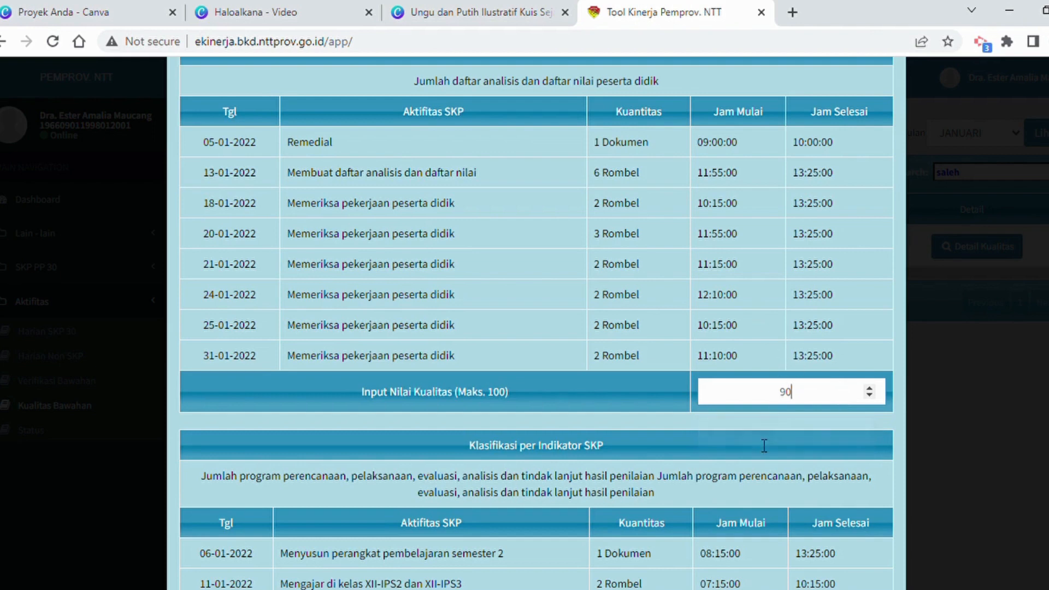
# Set the quality score to 89 for the indicator on Jumlah program perencanaan, pelaksanaan, evaluasi, analisis dan tindak lanjut hasil penilaian.
pyautogui.scroll(-3, 756, 438)
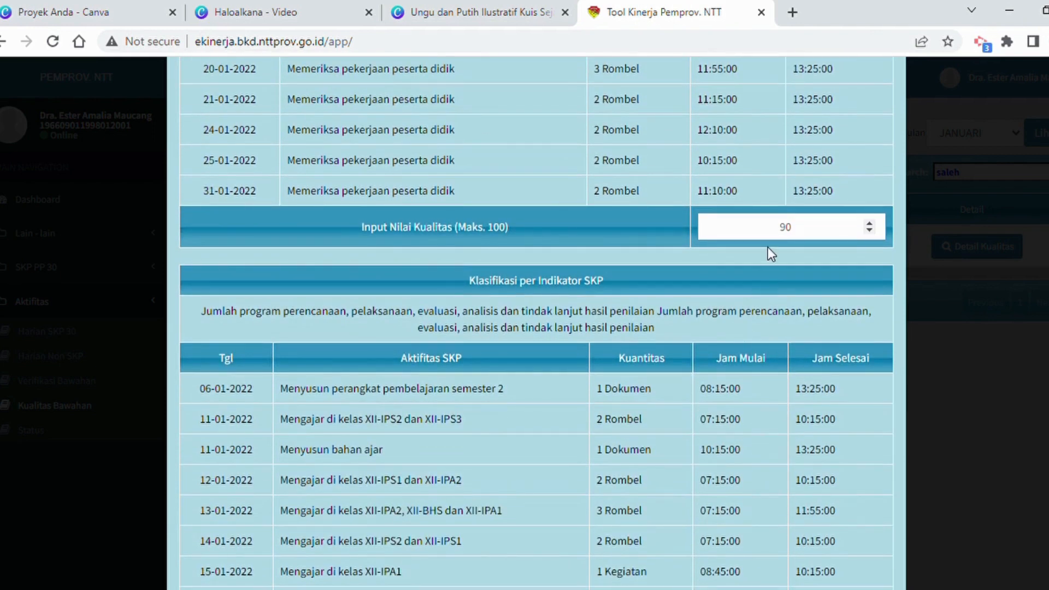
pyautogui.scroll(-8, 768, 247)
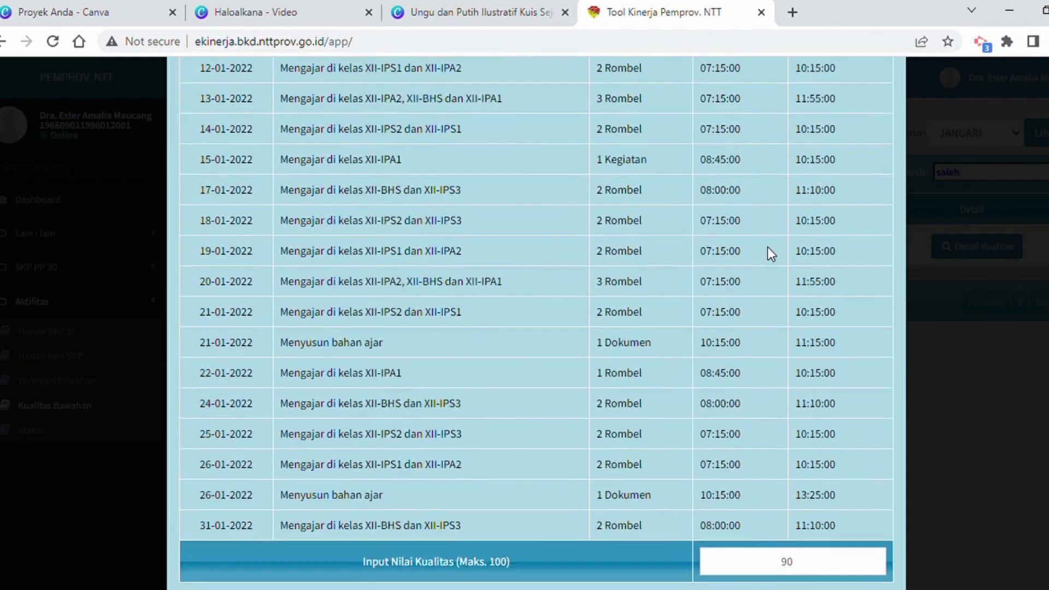
pyautogui.scroll(-5, 768, 247)
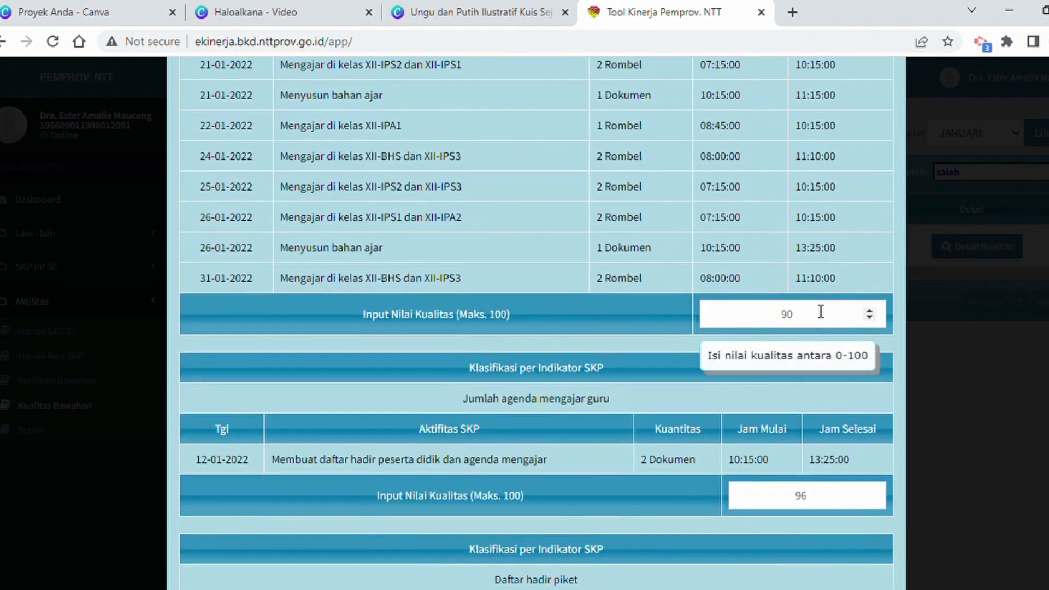
pyautogui.click(824, 323)
pyautogui.press('BackSpace')
pyautogui.press('BackSpace')
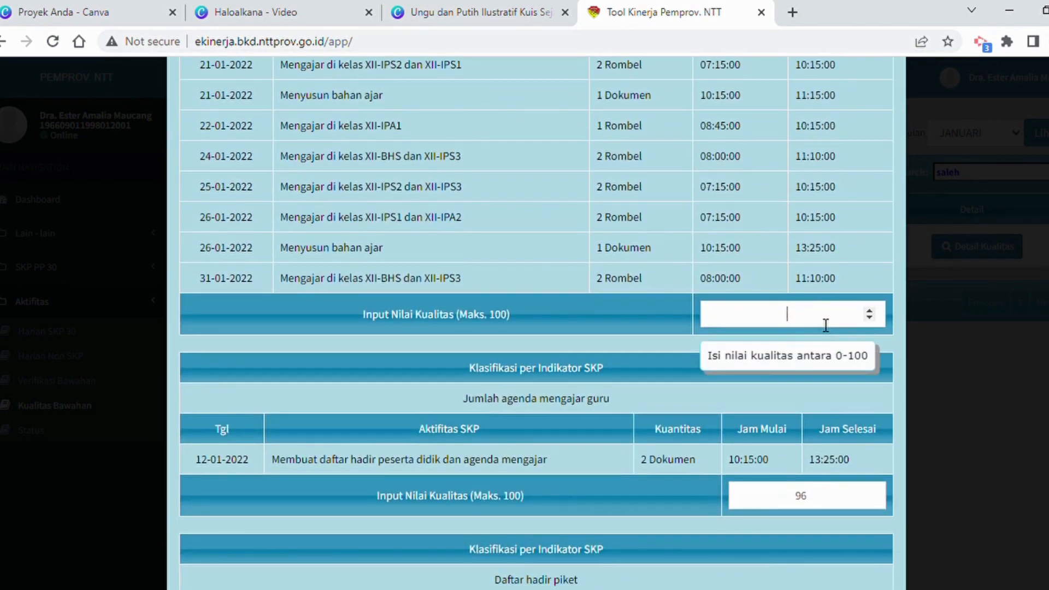
pyautogui.write('89')
# Set the quality score for the indicator Jumlah agenda mengajar guru to 97.
pyautogui.scroll(-2, 804, 435)
pyautogui.click(826, 419)
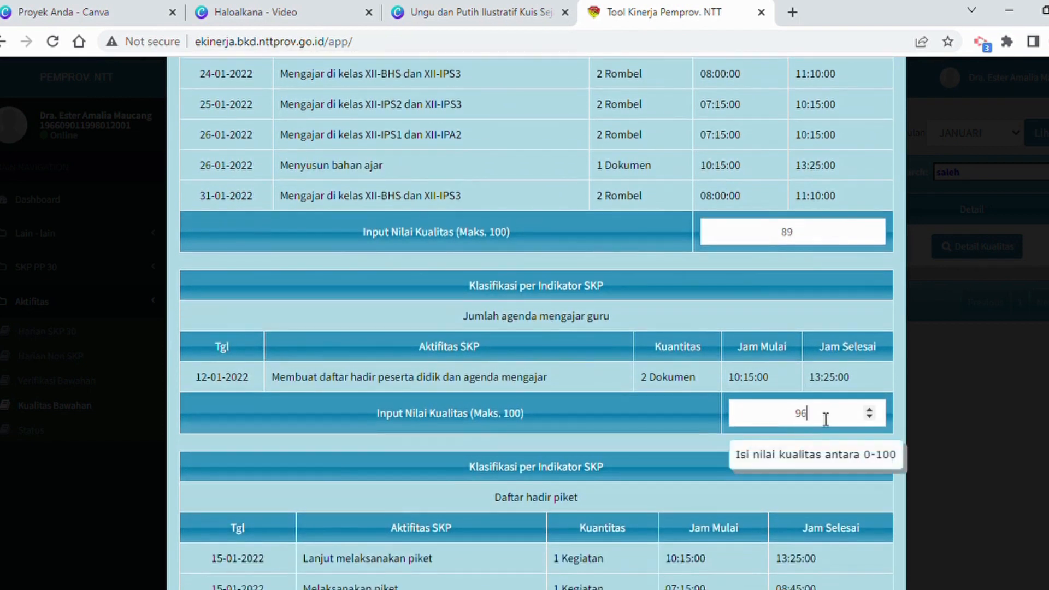
pyautogui.press('BackSpace')
pyautogui.press('BackSpace')
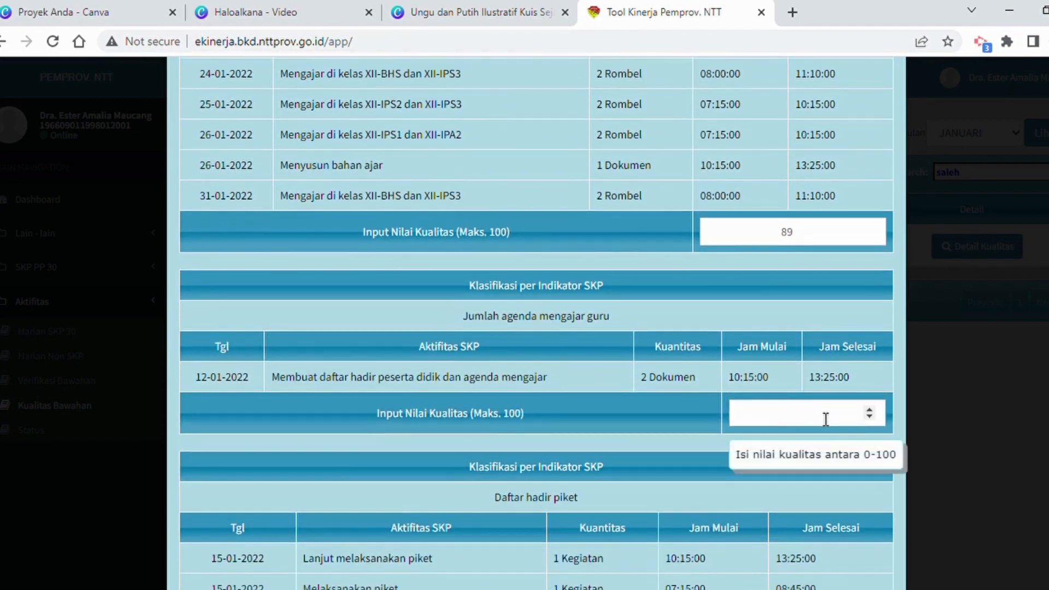
pyautogui.write('97')
# Set the quality score for the indicator Daftar hadir piket to 91 and save the quality scores.
pyautogui.scroll(-5, 826, 419)
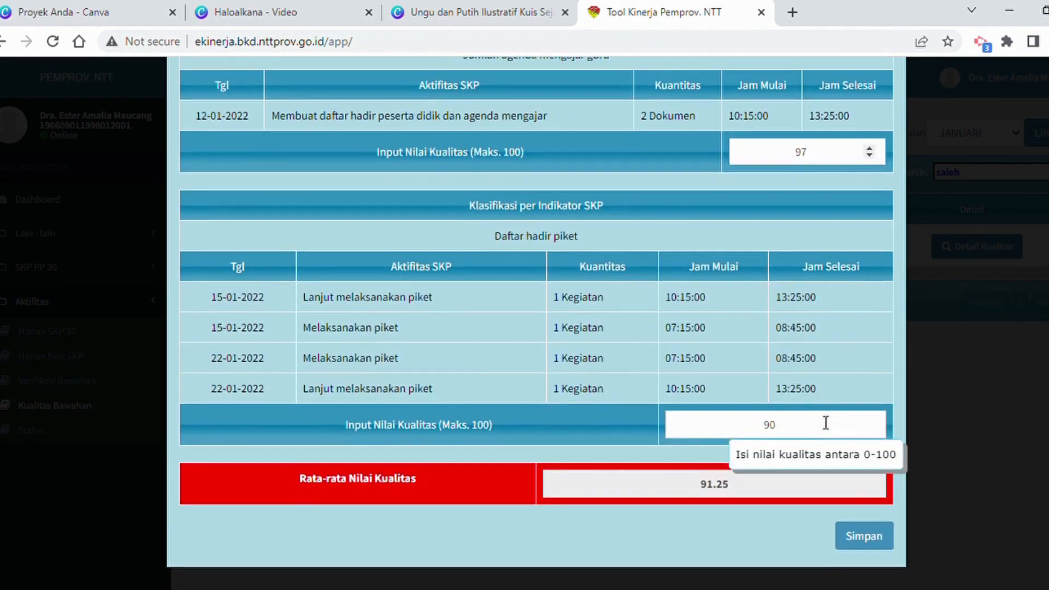
pyautogui.click(824, 427)
pyautogui.press('BackSpace')
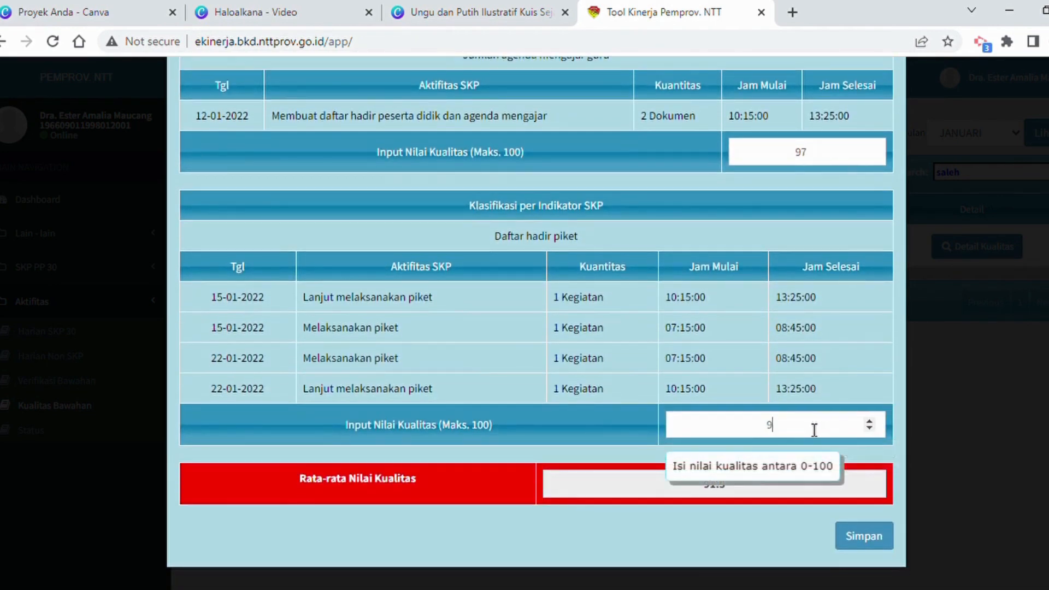
pyautogui.write('1')
pyautogui.click(854, 538)
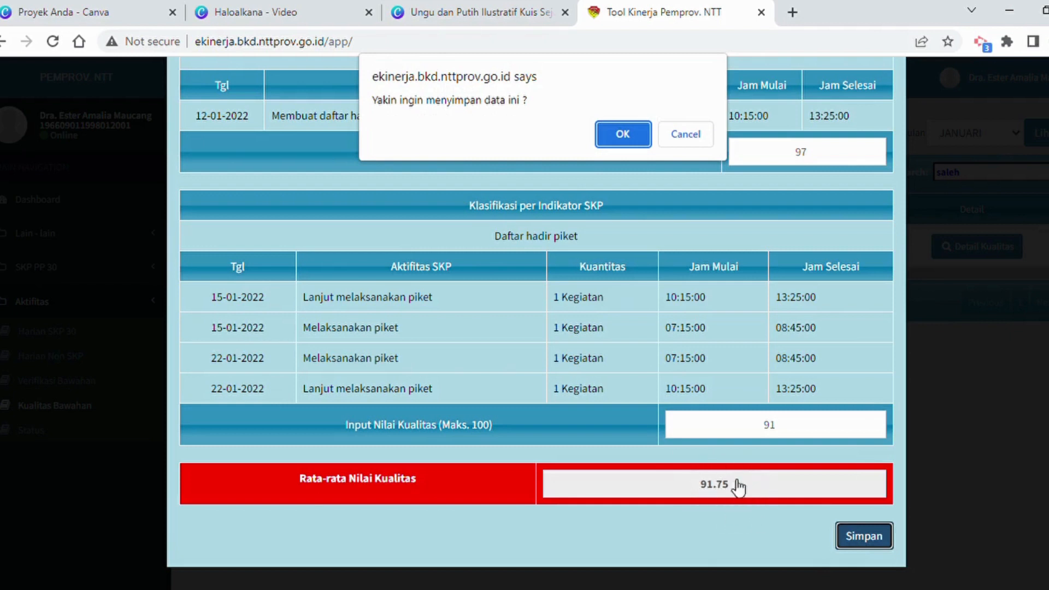
pyautogui.click(623, 134)
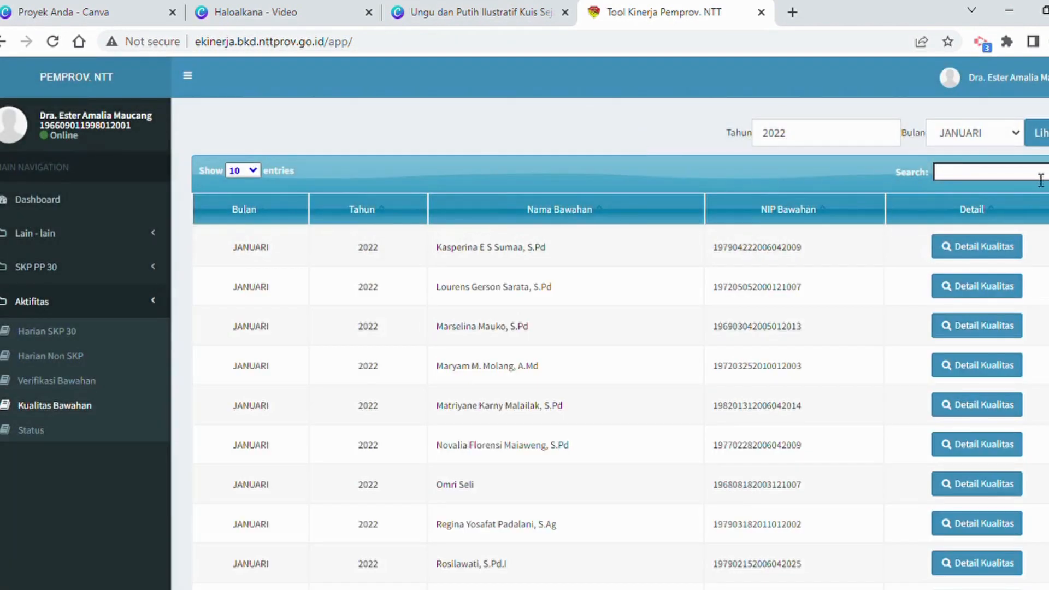
# Search the quality list for the same subordinate's surname again and reopen the quality details.
pyautogui.click(1012, 174)
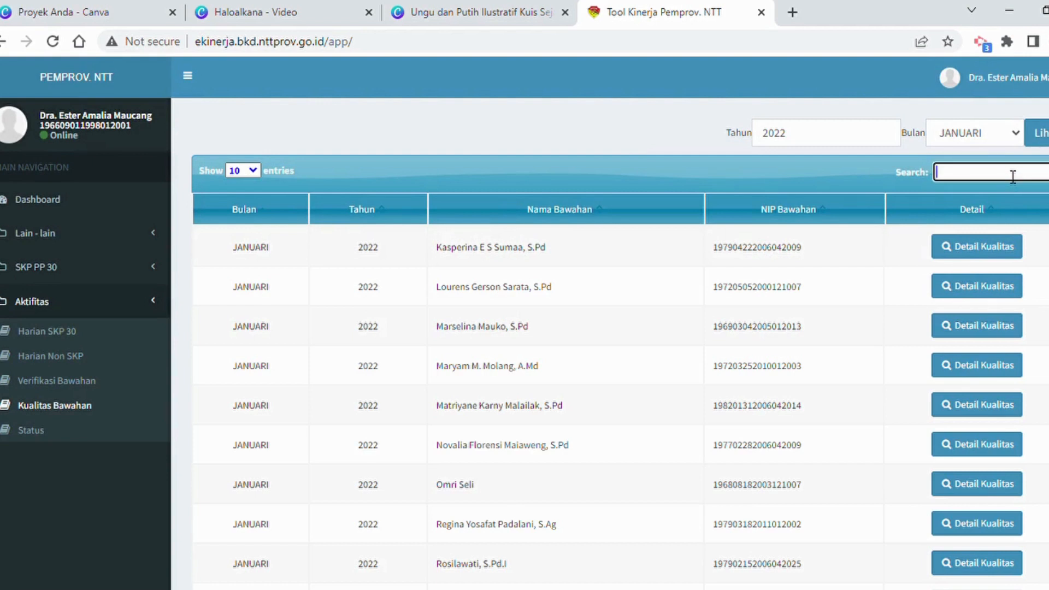
pyautogui.write('saleh')
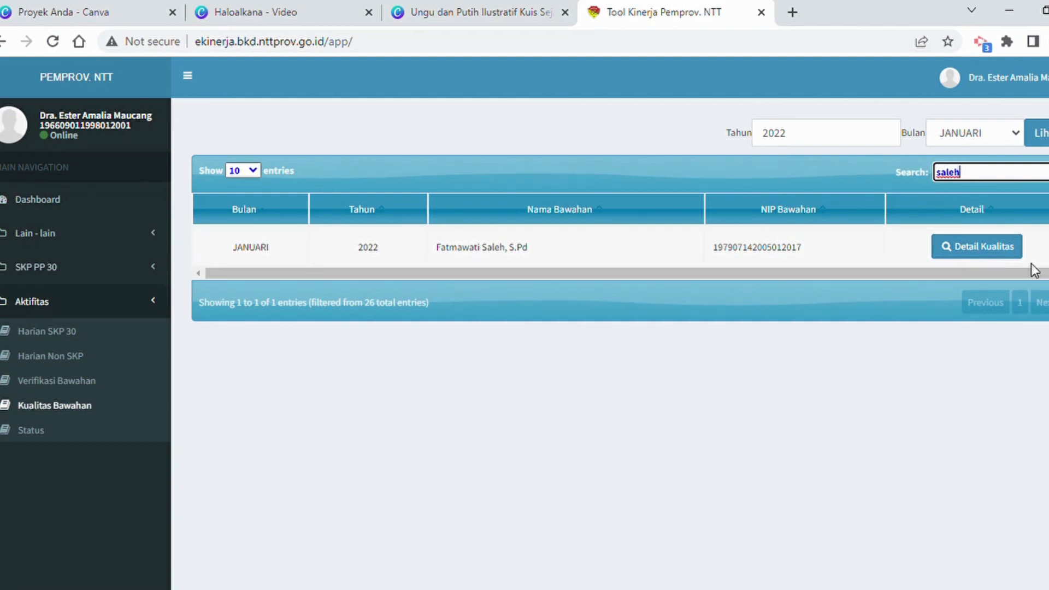
pyautogui.click(972, 248)
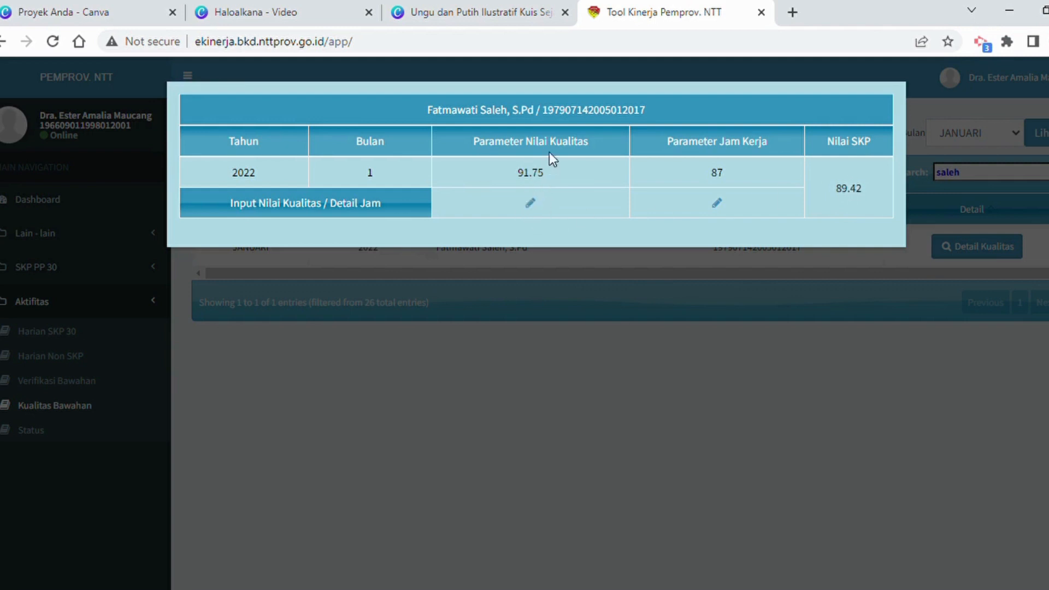
# Review the saved quality scores per SKP indicator in the input form and close the form.
pyautogui.click(531, 204)
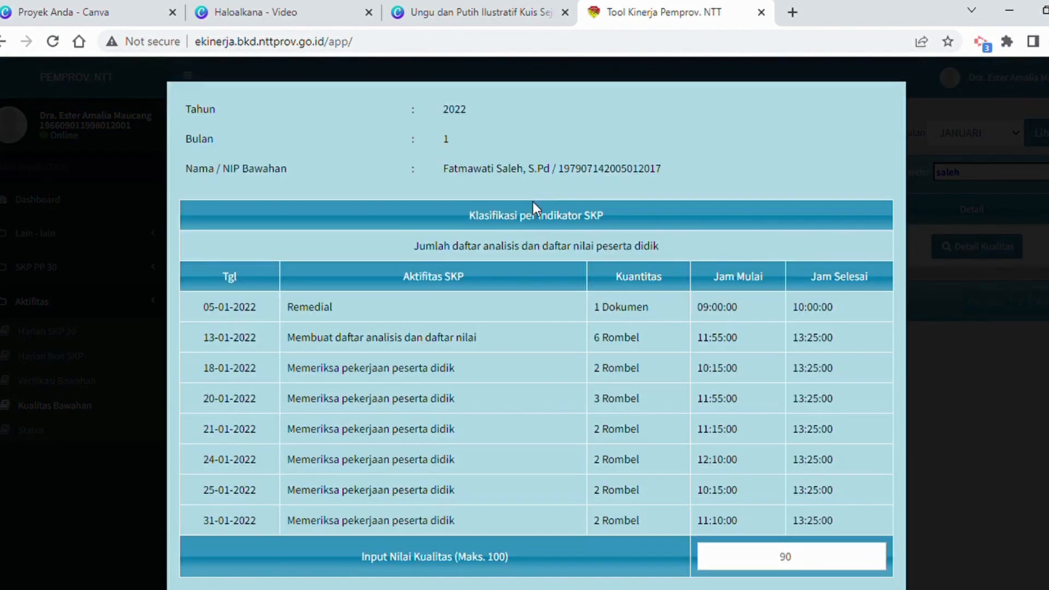
pyautogui.scroll(-7, 815, 537)
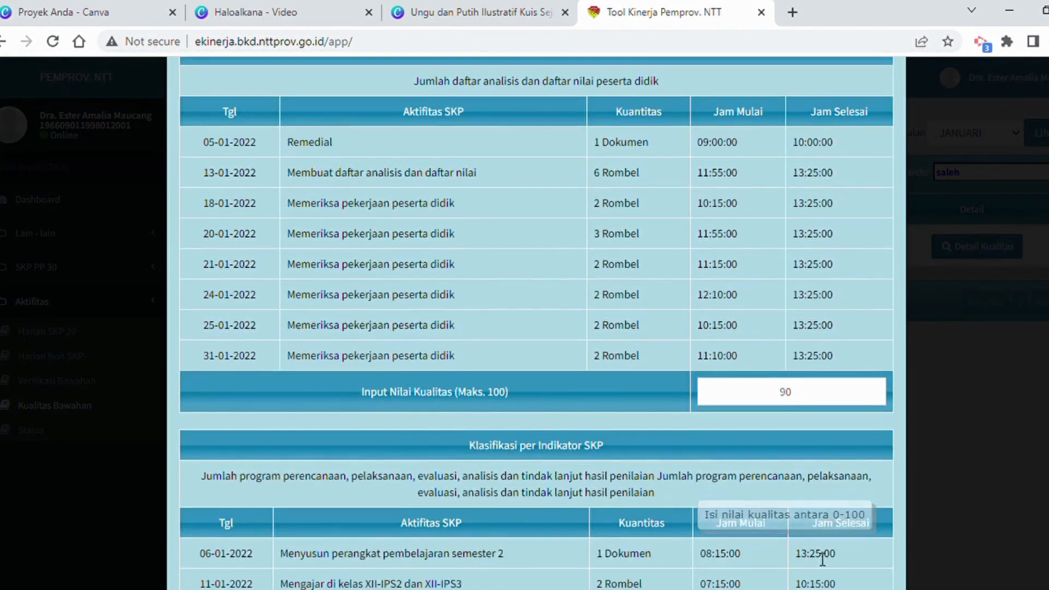
pyautogui.scroll(-10, 814, 537)
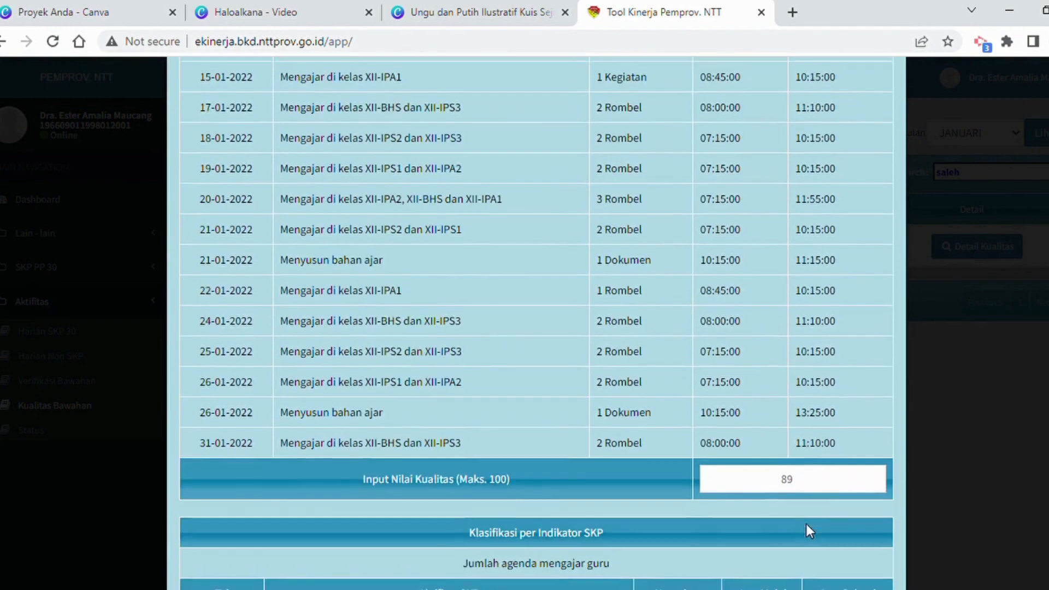
pyautogui.scroll(-3, 806, 523)
pyautogui.scroll(15, 805, 524)
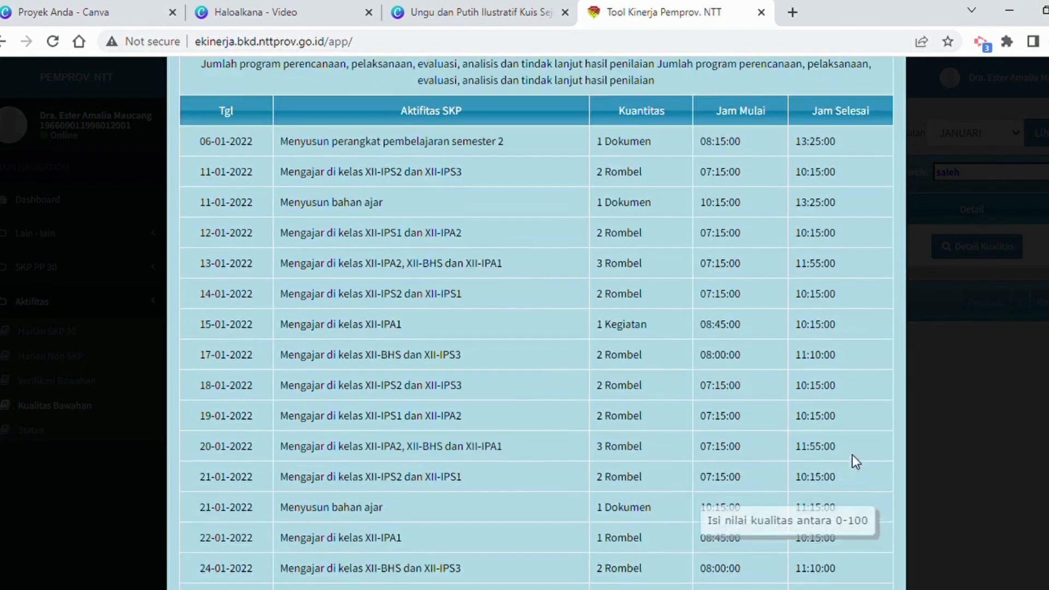
pyautogui.scroll(5, 932, 415)
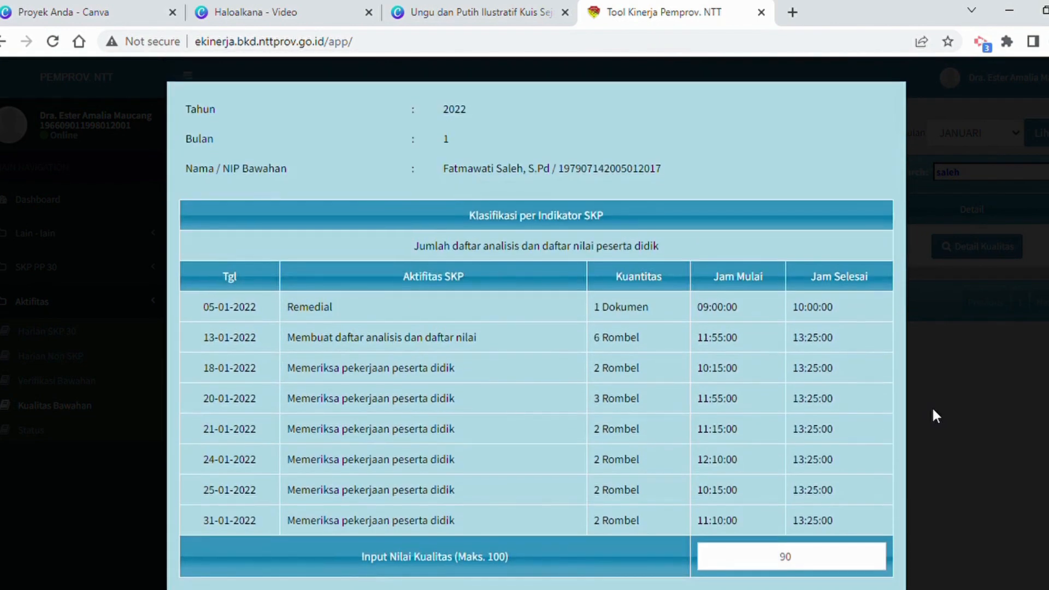
pyautogui.click(934, 414)
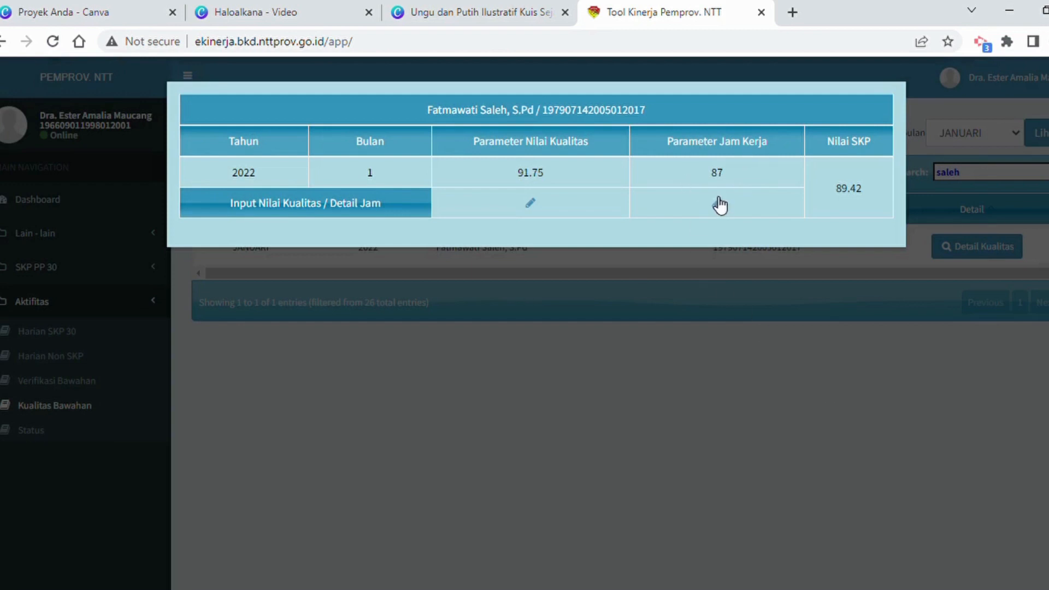